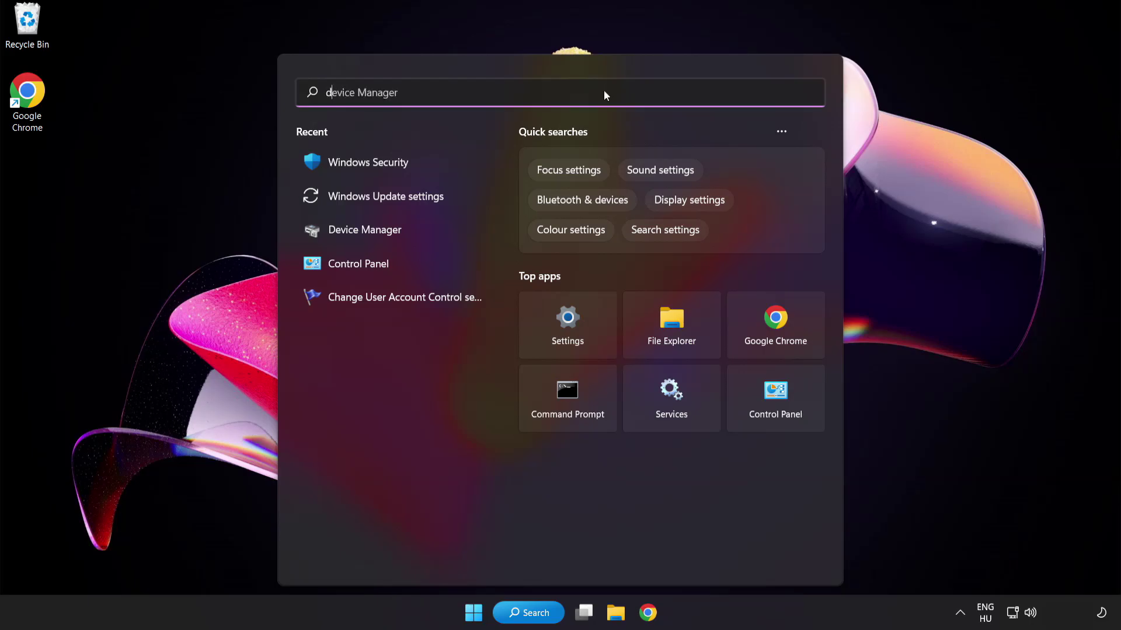
Search Windows for "device manager", open Device Manager and move its window toward the middle of the desktop.
{"action": "type", "text": "ger"}
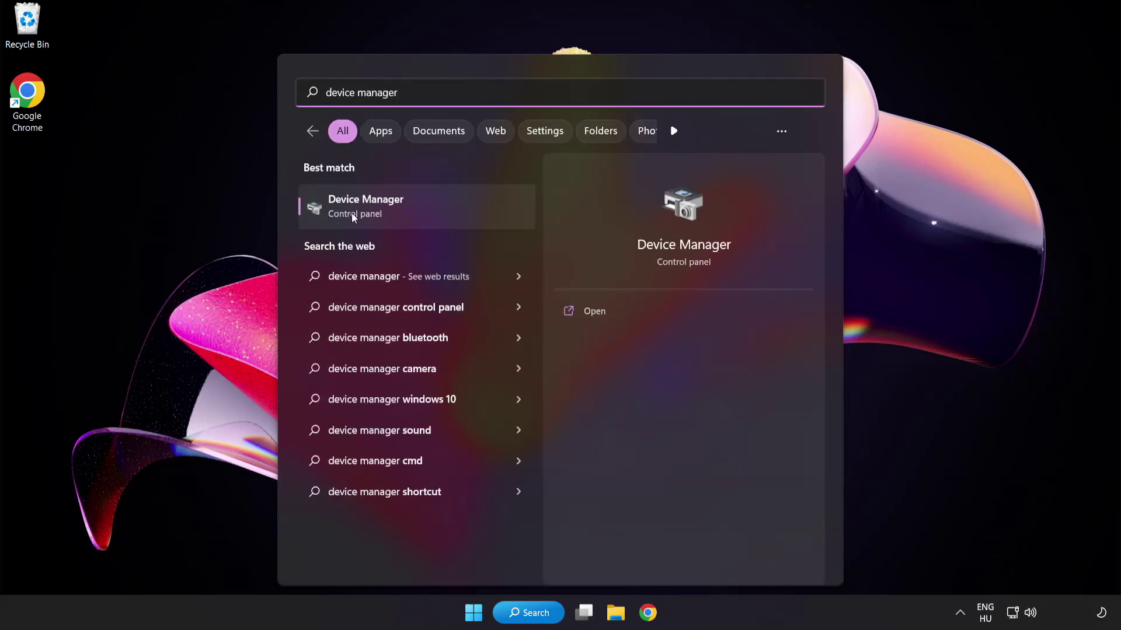
{"action": "left_click", "coordinate": [447, 211]}
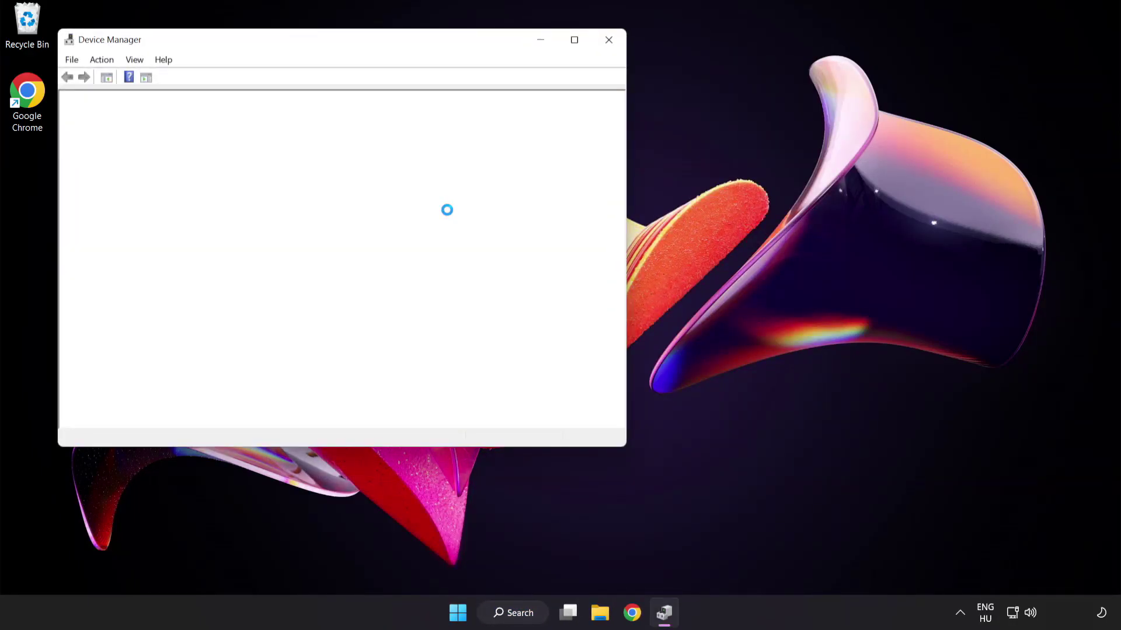
{"action": "left_click_drag", "start_coordinate": [360, 43], "coordinate": [549, 117]}
Run an automatic driver search for the VMware SVGA 3D display adapter, then close Device Manager.
{"action": "left_click", "coordinate": [280, 241]}
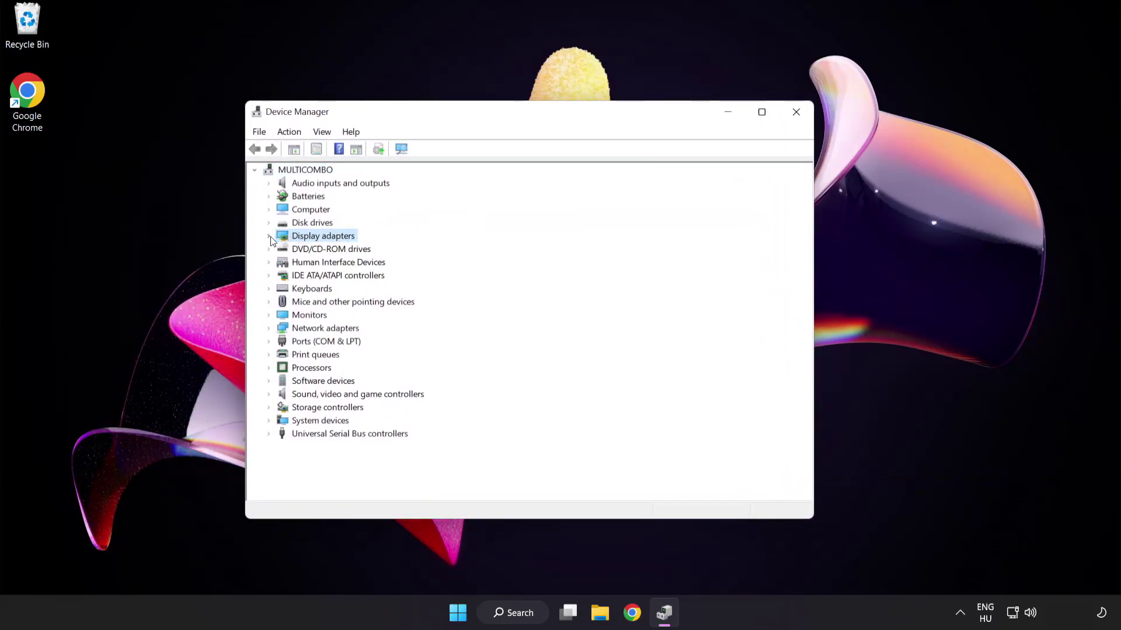
{"action": "left_click", "coordinate": [270, 237]}
{"action": "left_click", "coordinate": [311, 252]}
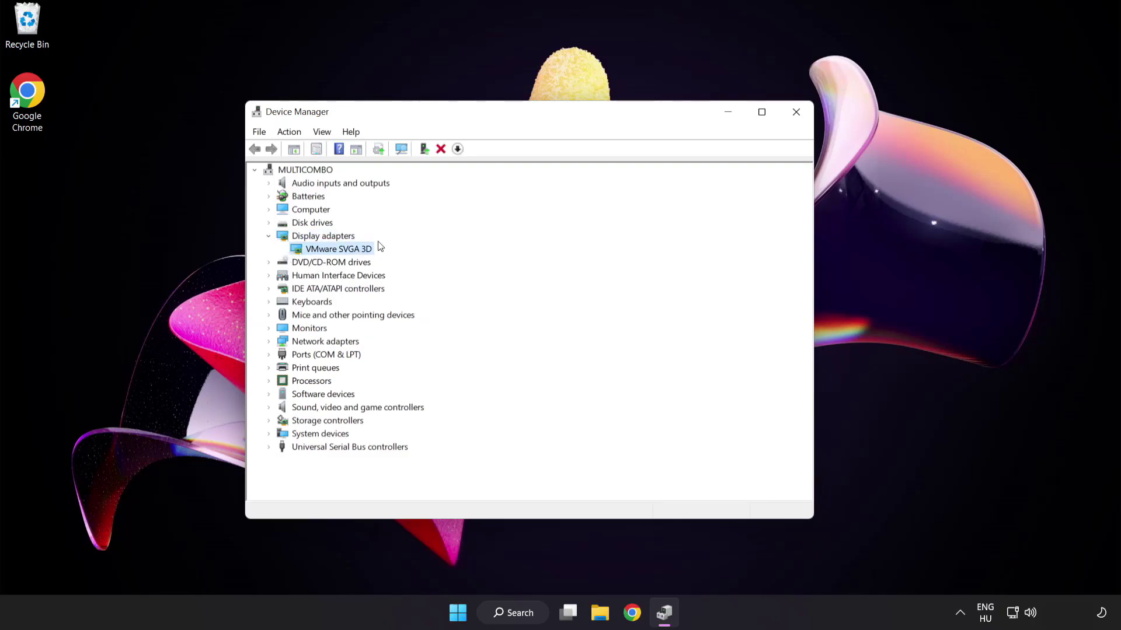
{"action": "right_click", "coordinate": [329, 249]}
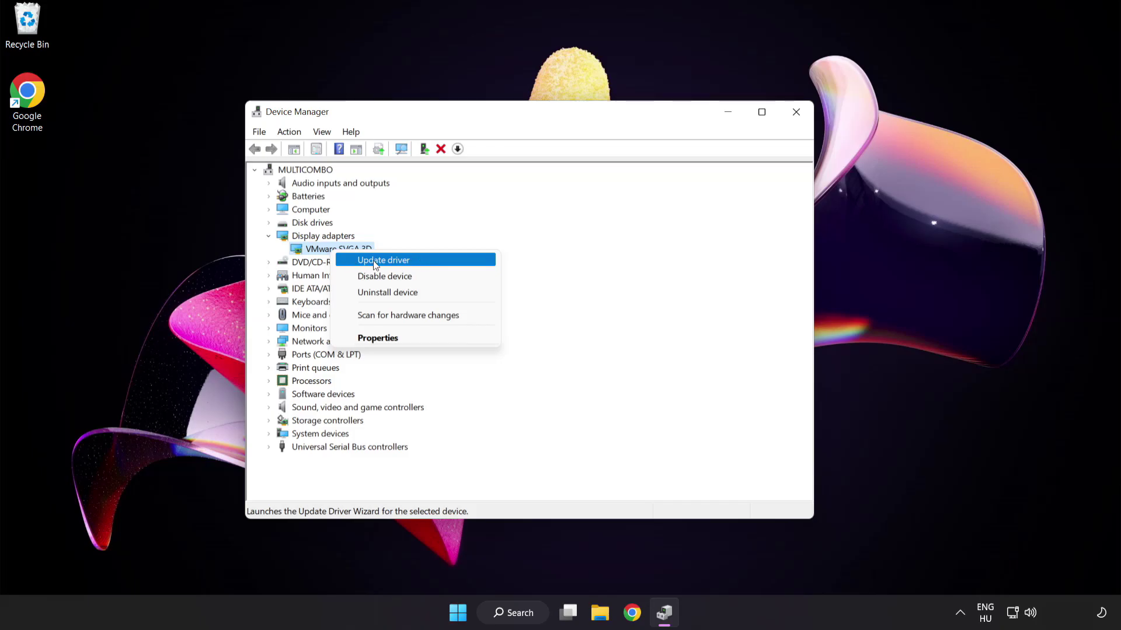
{"action": "left_click", "coordinate": [435, 264]}
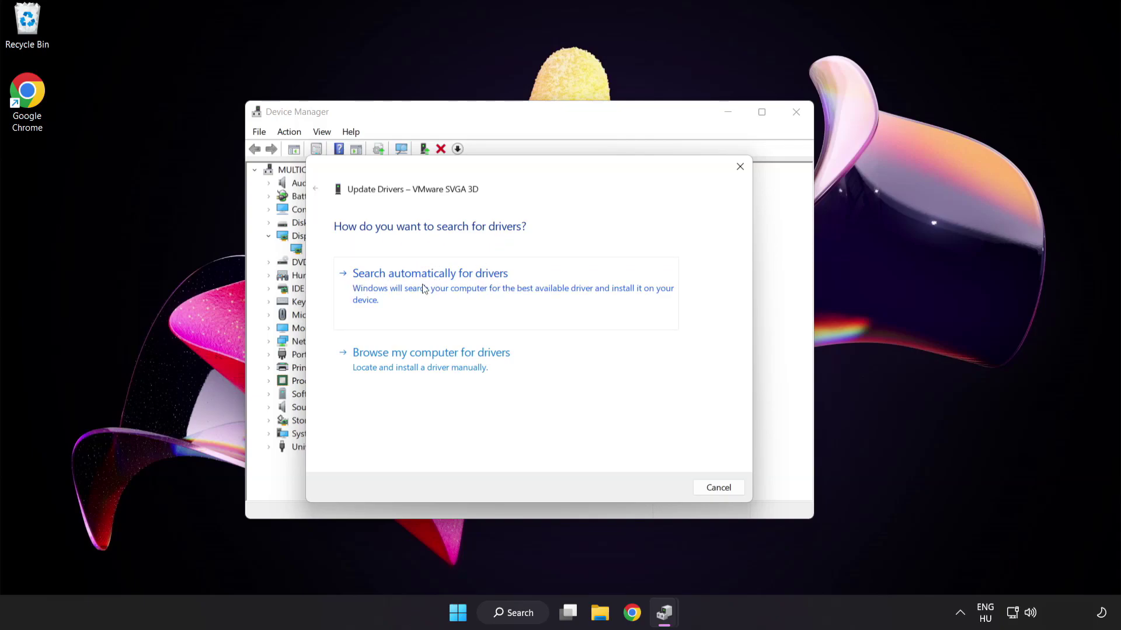
{"action": "left_click", "coordinate": [488, 286]}
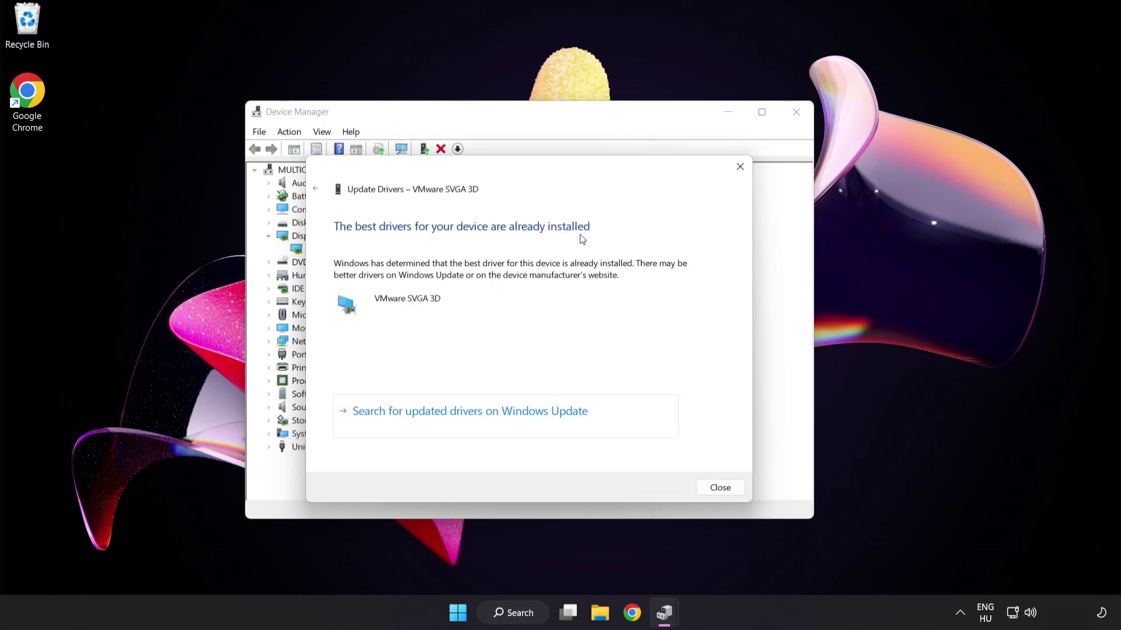
{"action": "left_click", "coordinate": [718, 489]}
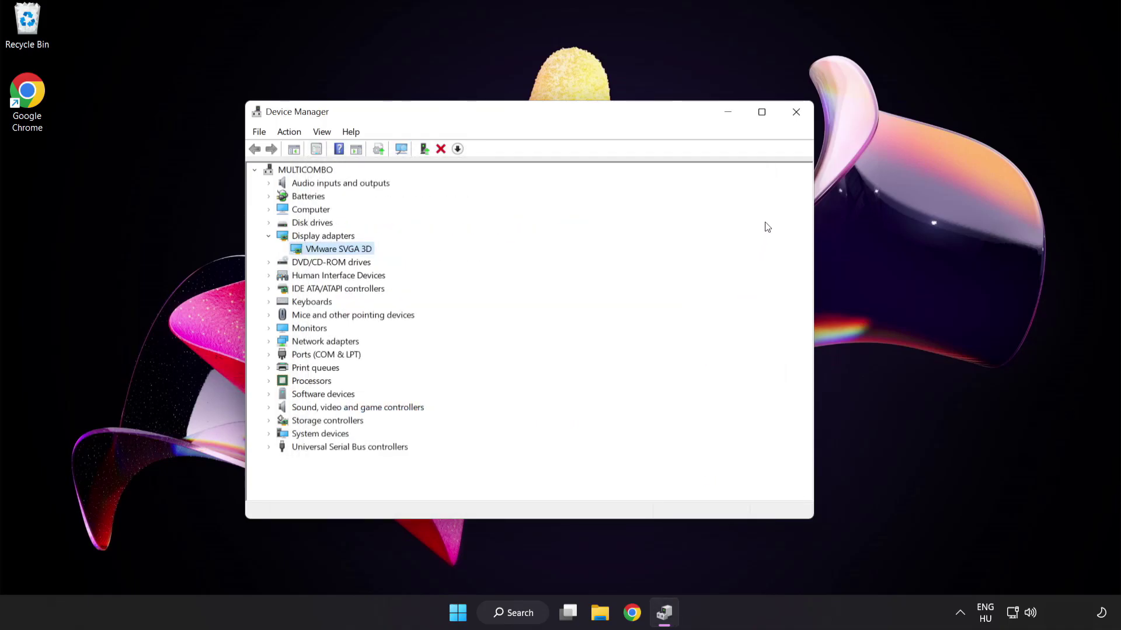
{"action": "left_click", "coordinate": [795, 114]}
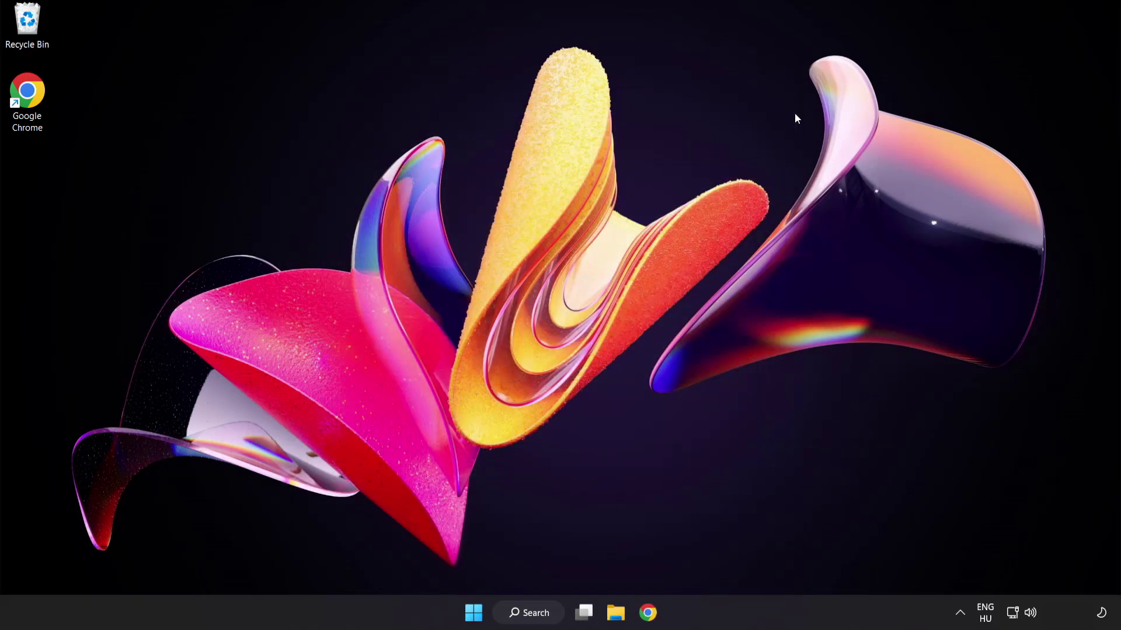
Search Windows for "update", check for updates in the Windows Update settings, and close Settings.
{"action": "left_click", "coordinate": [528, 613]}
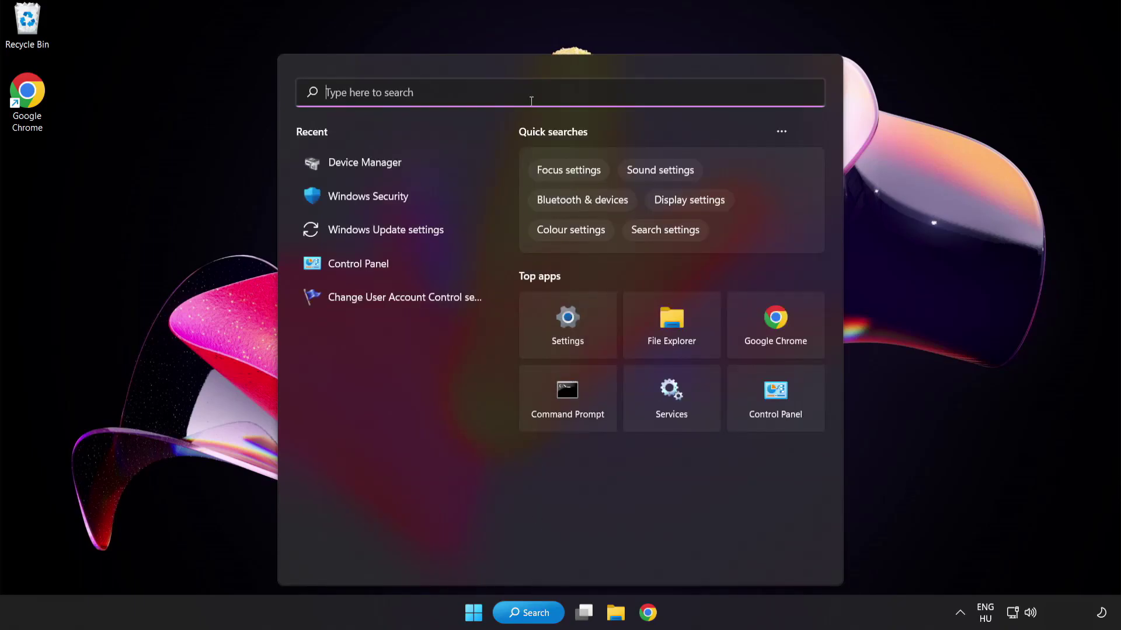
{"action": "type", "text": "update"}
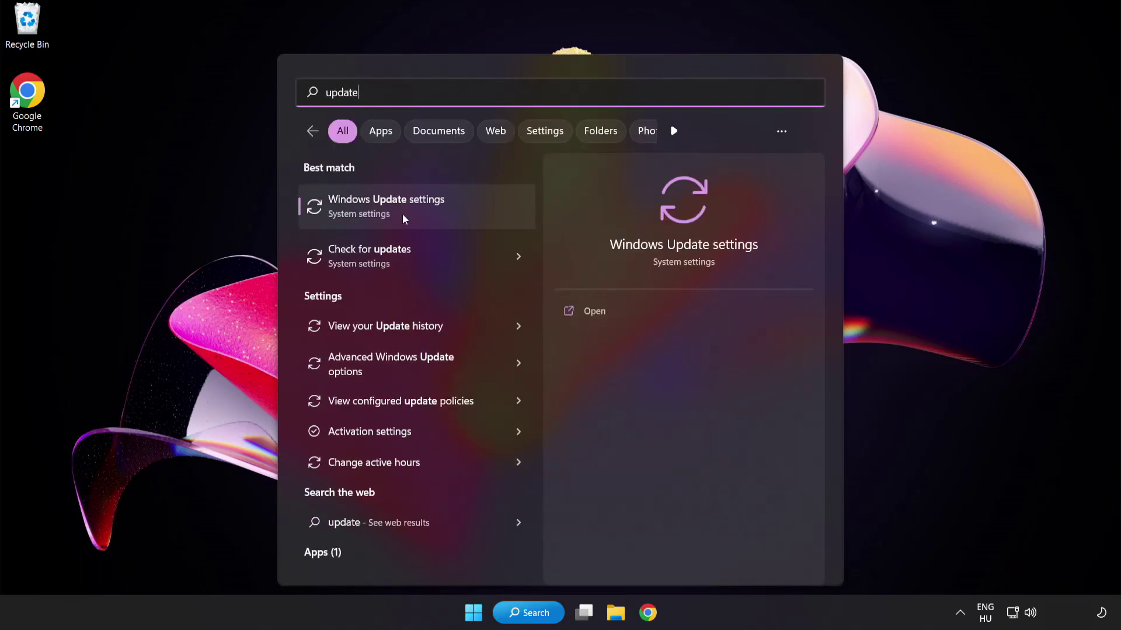
{"action": "left_click", "coordinate": [428, 215]}
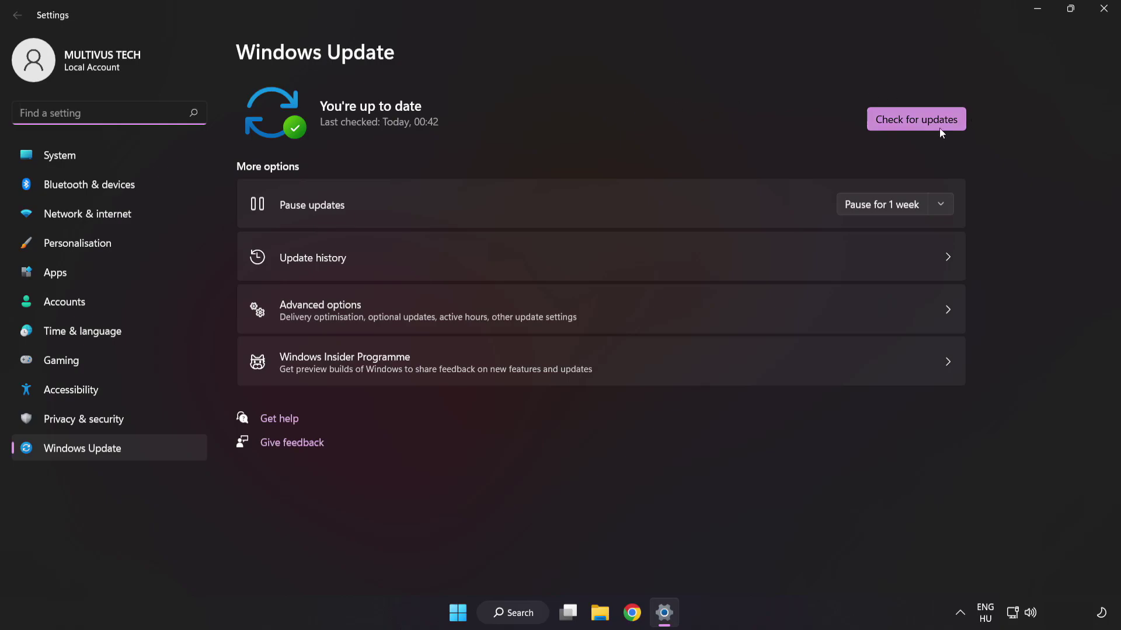
{"action": "left_click", "coordinate": [914, 130]}
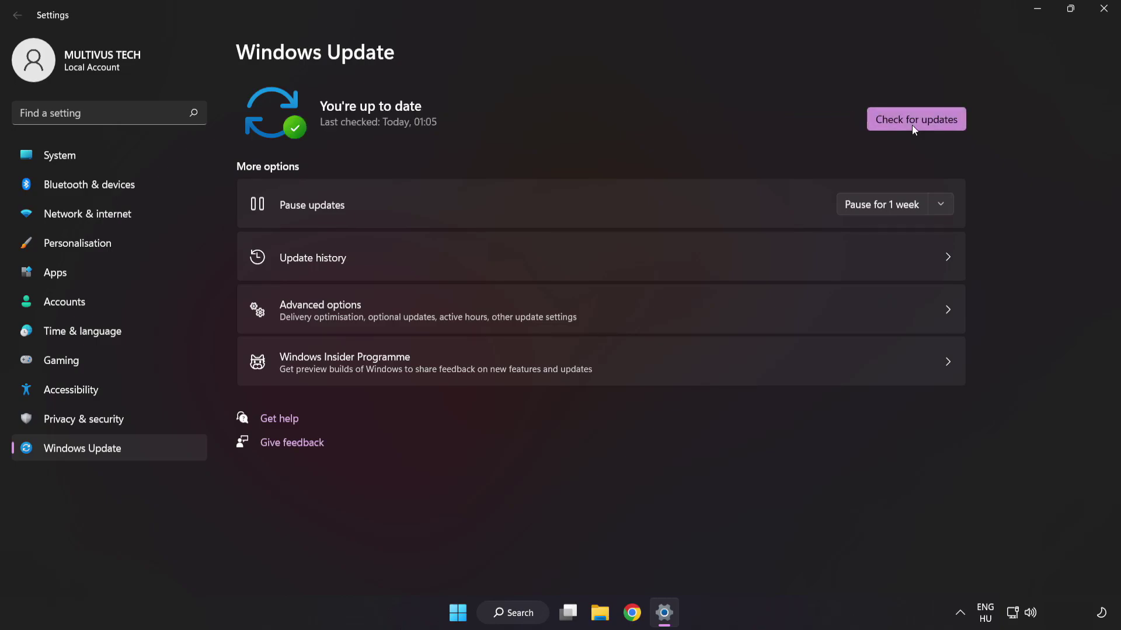
{"action": "left_click", "coordinate": [1102, 15]}
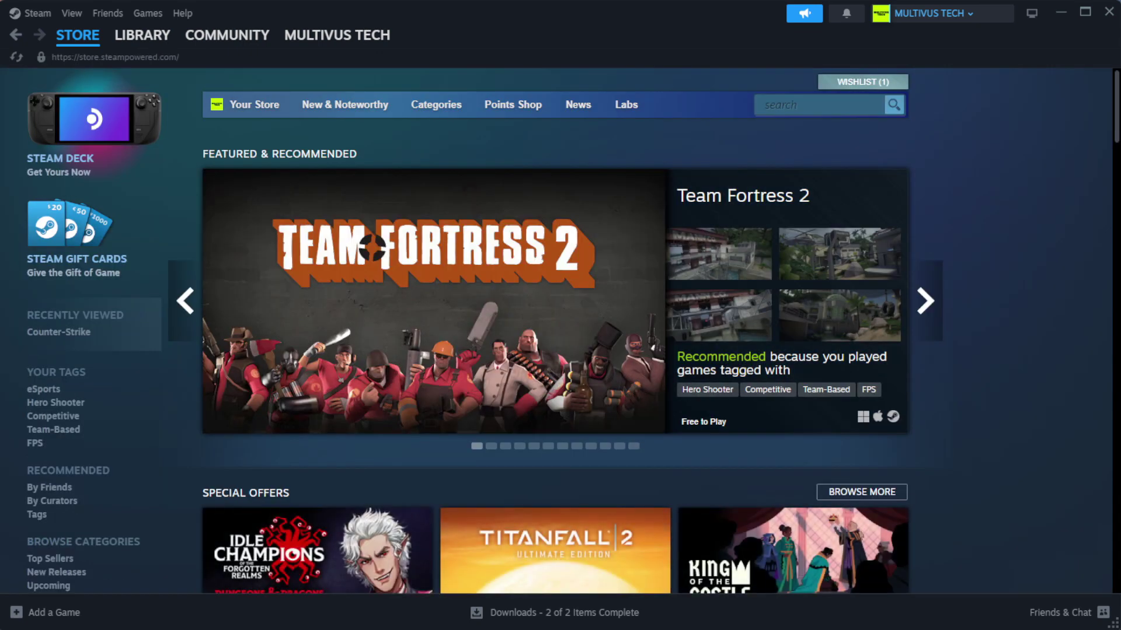
In the Steam library, verify the integrity of the installed files of YOUR NOT WORKING GAME.
{"action": "mouse_move", "coordinate": [135, 39]}
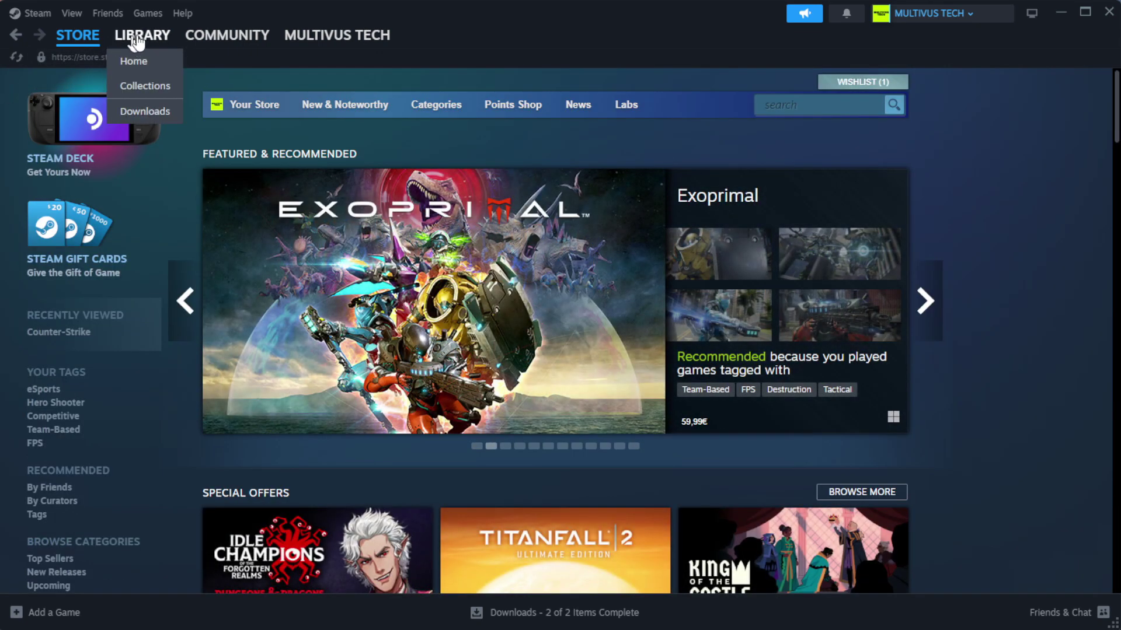
{"action": "left_click", "coordinate": [162, 64]}
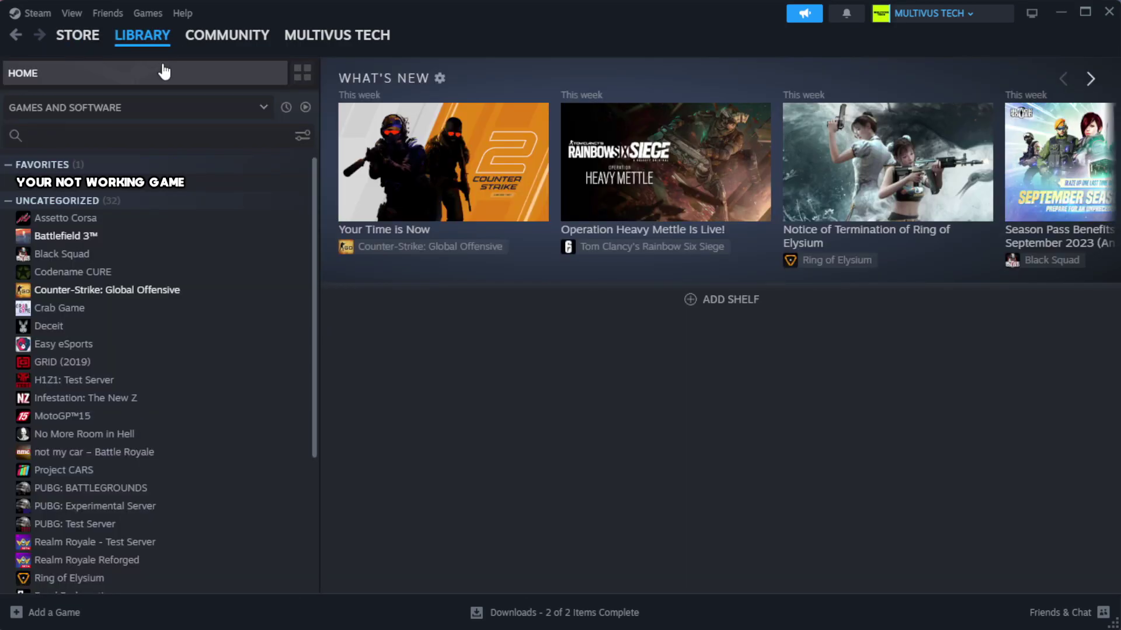
{"action": "right_click", "coordinate": [275, 185]}
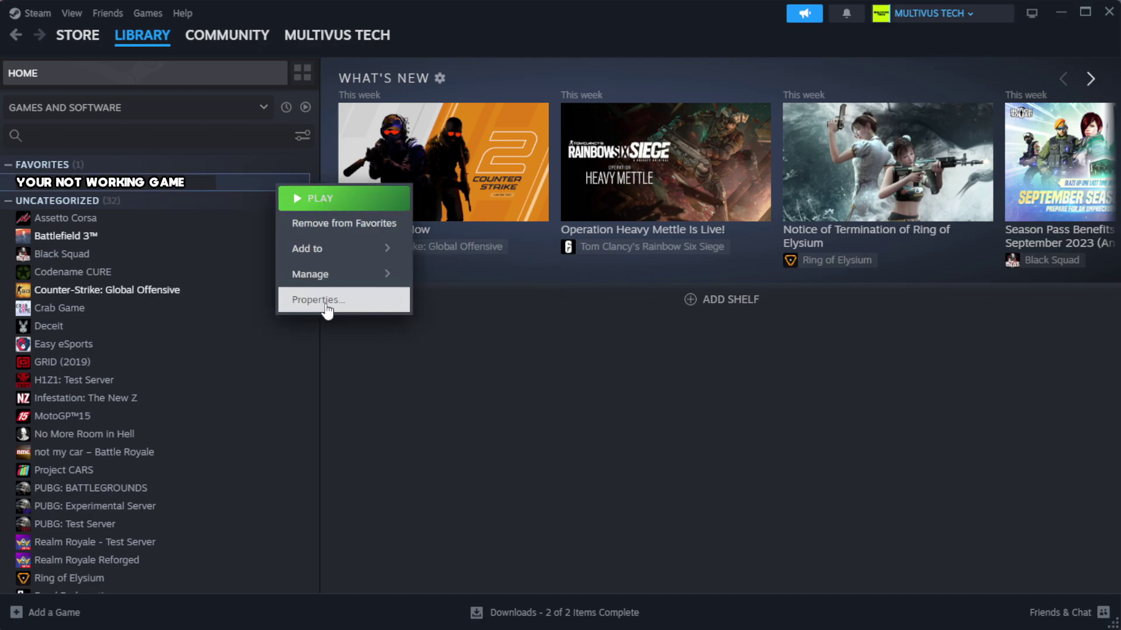
{"action": "left_click", "coordinate": [356, 303]}
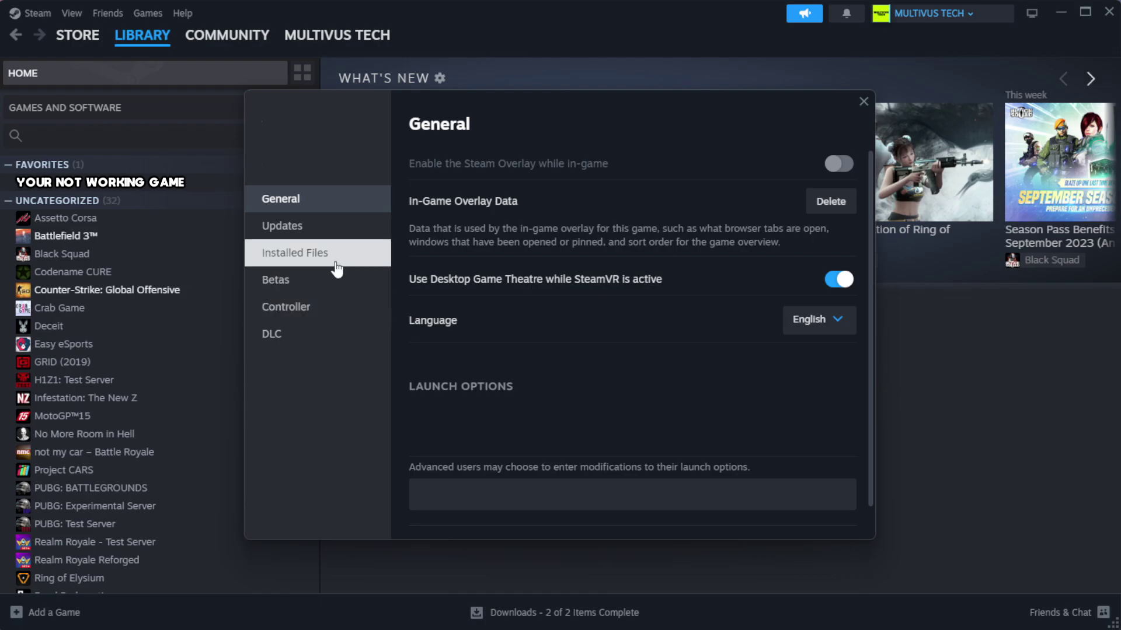
{"action": "left_click", "coordinate": [368, 265]}
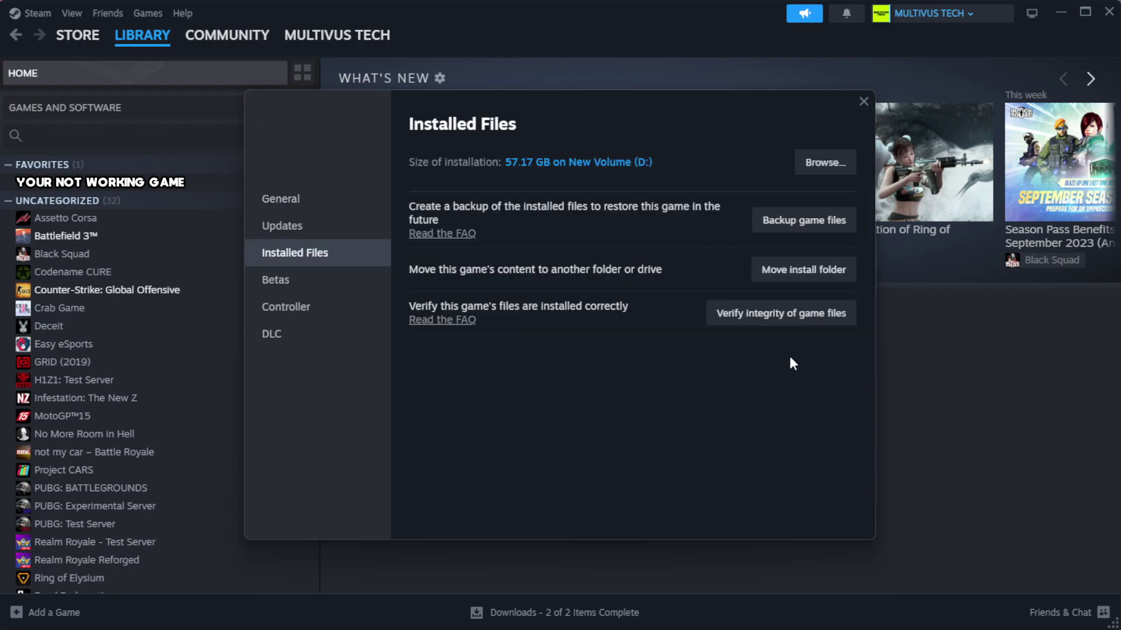
{"action": "left_click", "coordinate": [788, 326]}
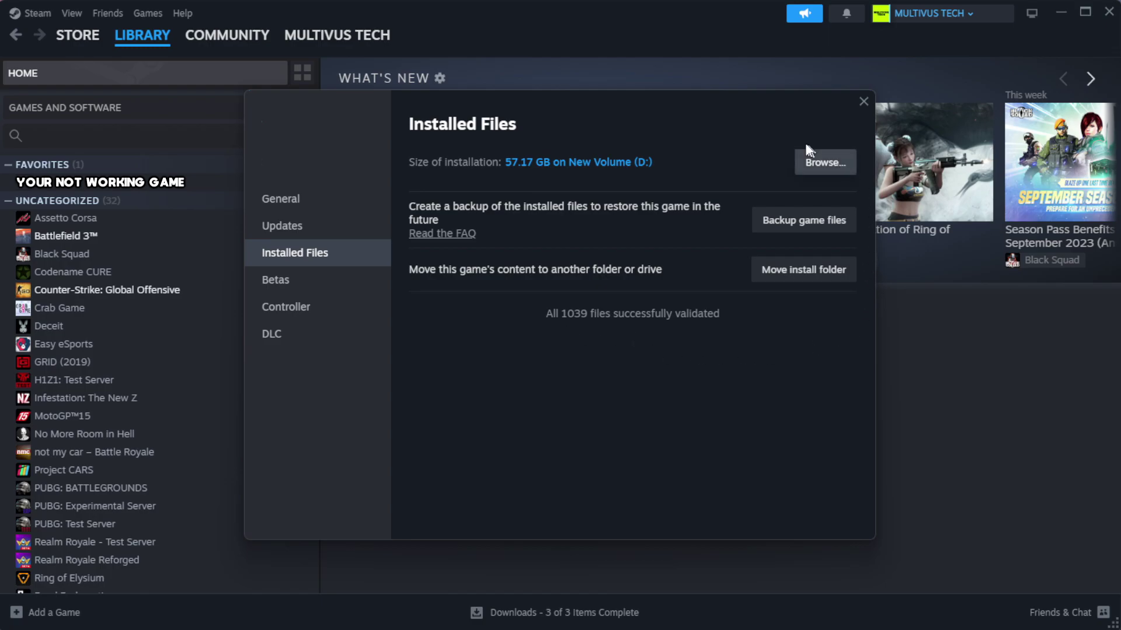
Browse to the game's installation folder and open the properties of the YOUR NOT WORKING GAME shortcut.
{"action": "left_click", "coordinate": [822, 167]}
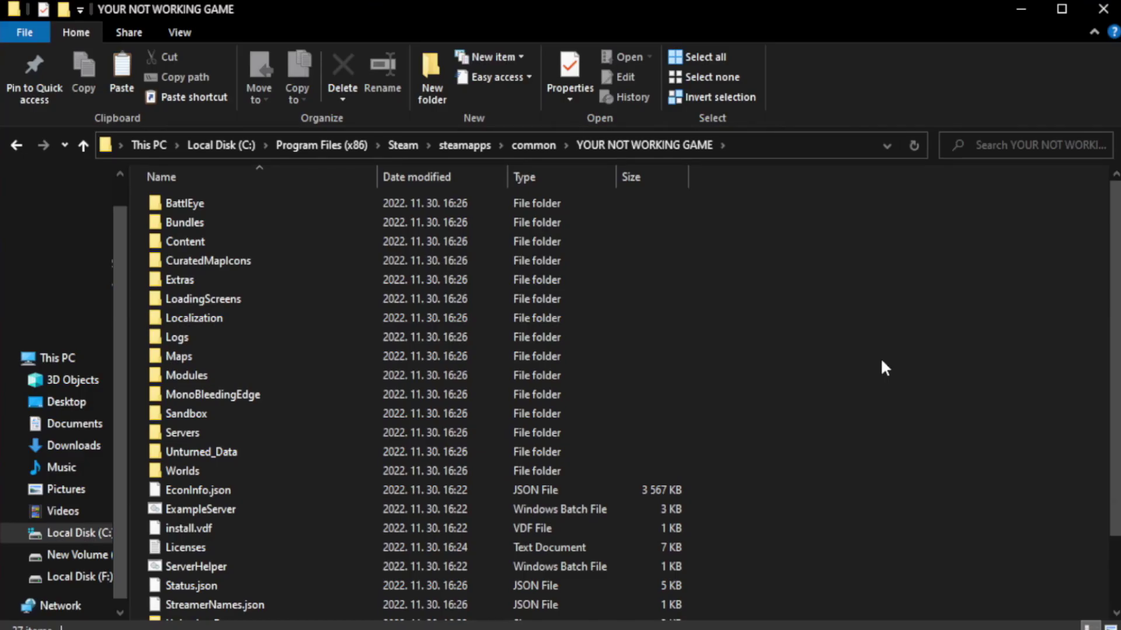
{"action": "scroll", "coordinate": [1088, 374], "scroll_direction": "down", "scroll_amount": 2}
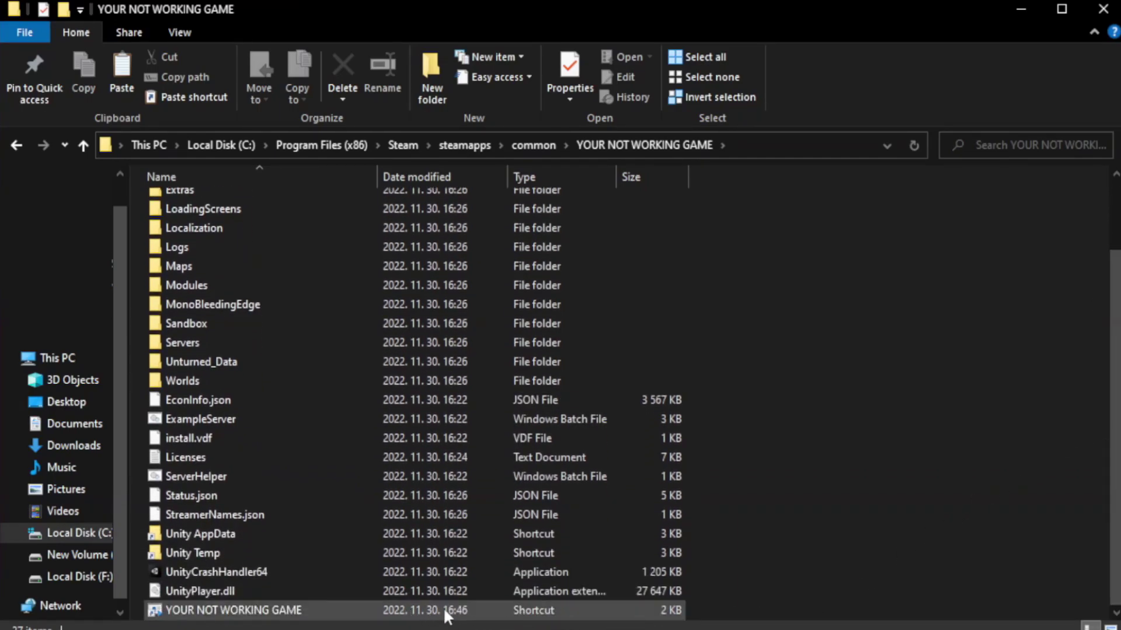
{"action": "left_click", "coordinate": [420, 611]}
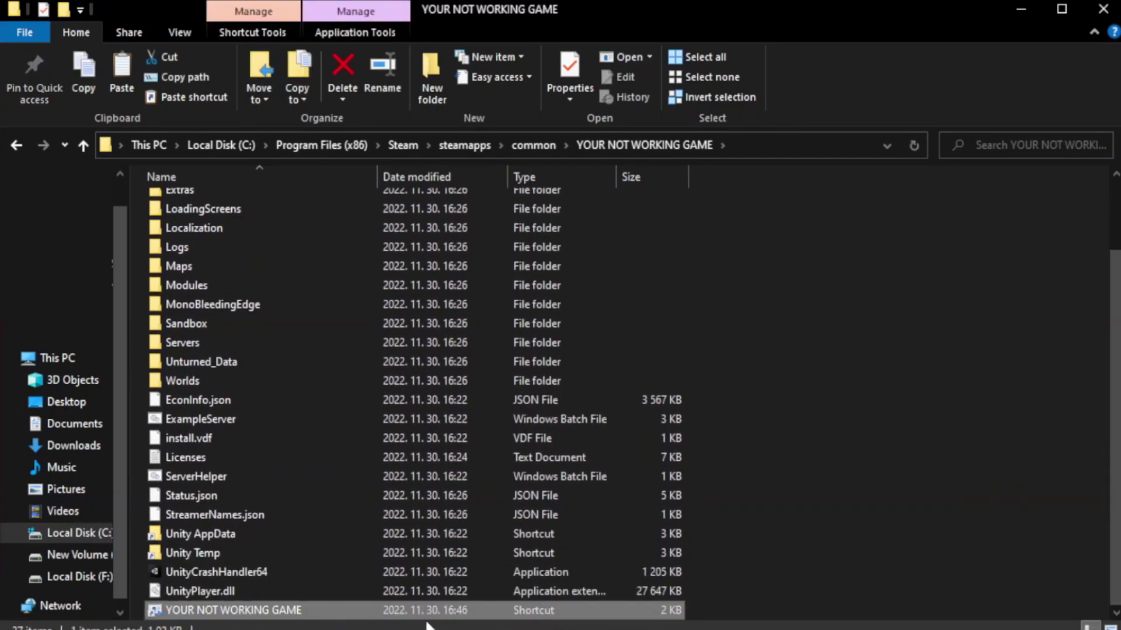
{"action": "right_click", "coordinate": [374, 610]}
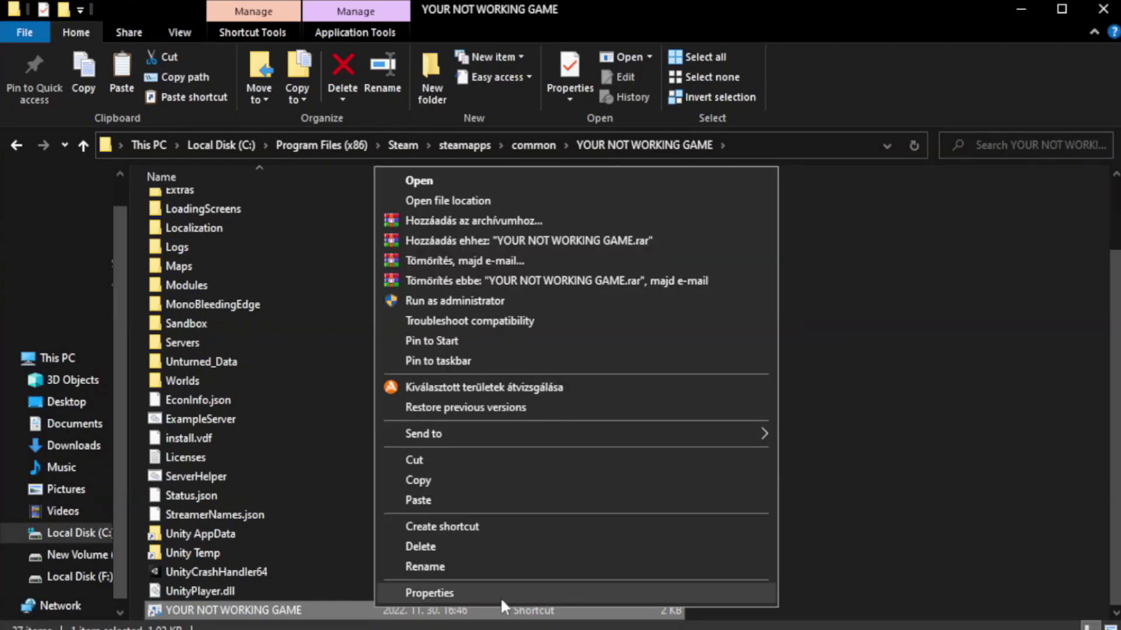
{"action": "left_click", "coordinate": [571, 592]}
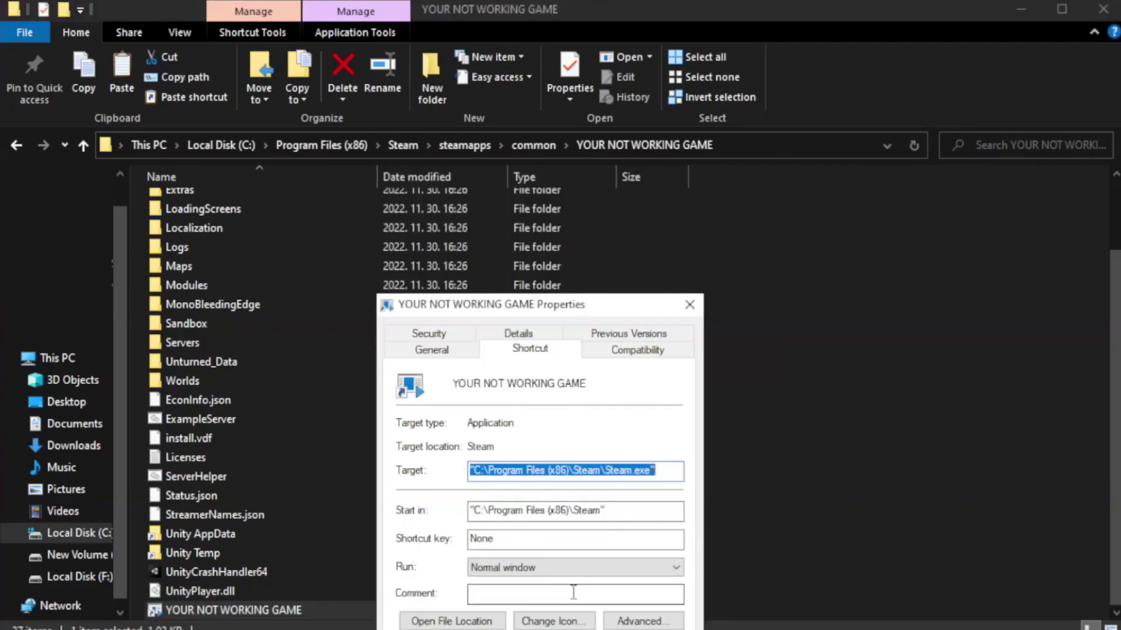
{"action": "left_click_drag", "start_coordinate": [562, 312], "coordinate": [562, 115]}
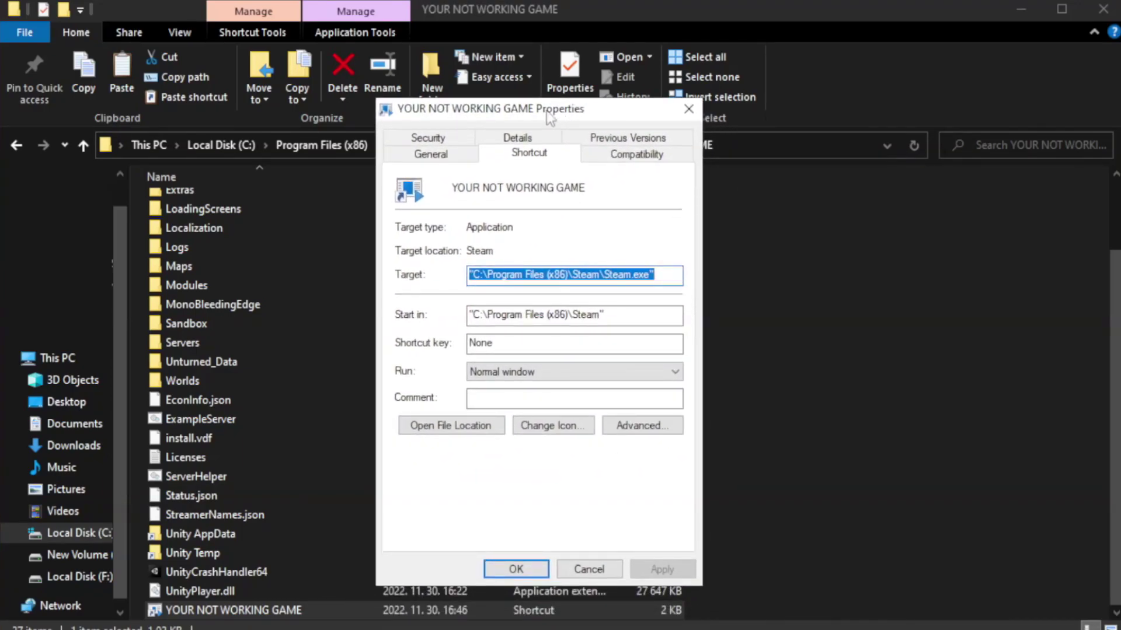
Set the shortcut to Windows 8 compatibility mode with fullscreen optimizations disabled and running as administrator, and apply the settings.
{"action": "left_click", "coordinate": [632, 157]}
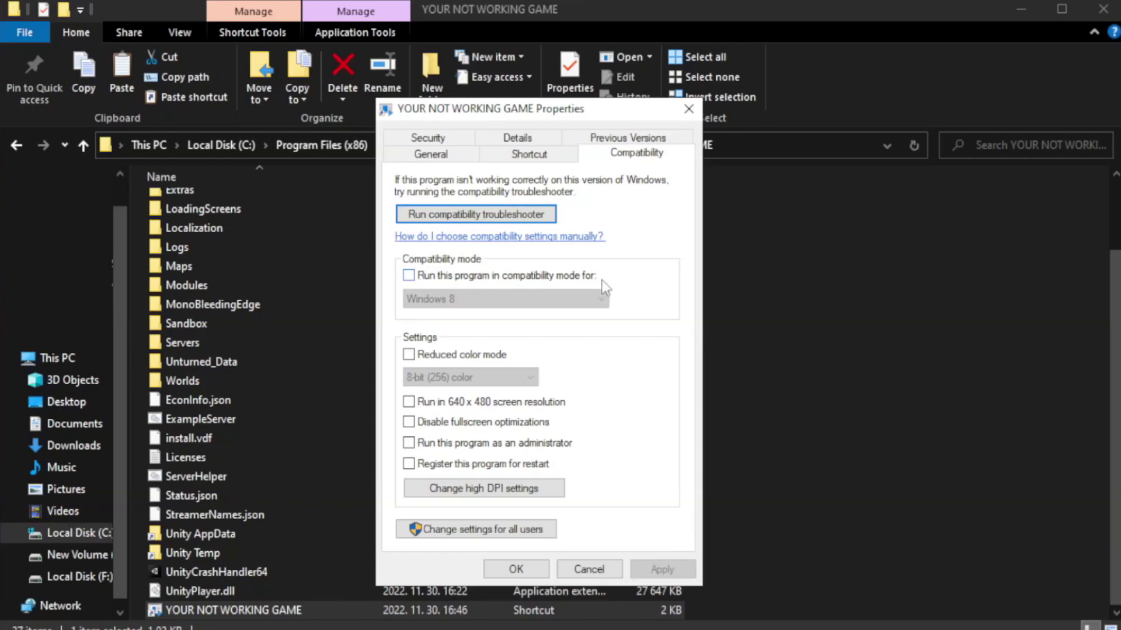
{"action": "left_click", "coordinate": [443, 277]}
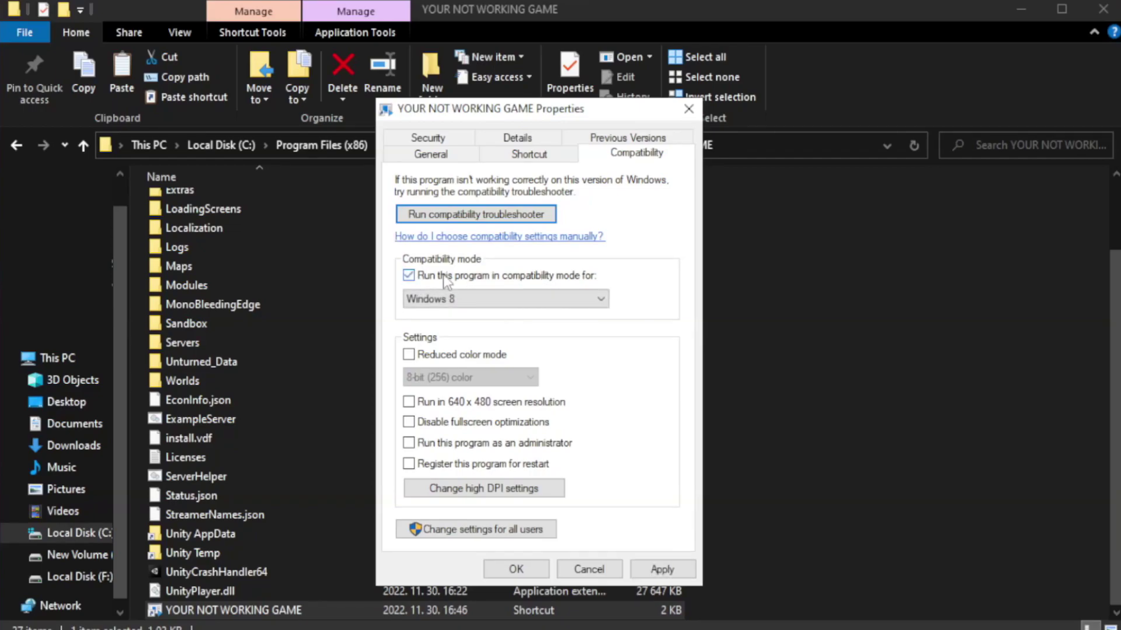
{"action": "left_click", "coordinate": [461, 299]}
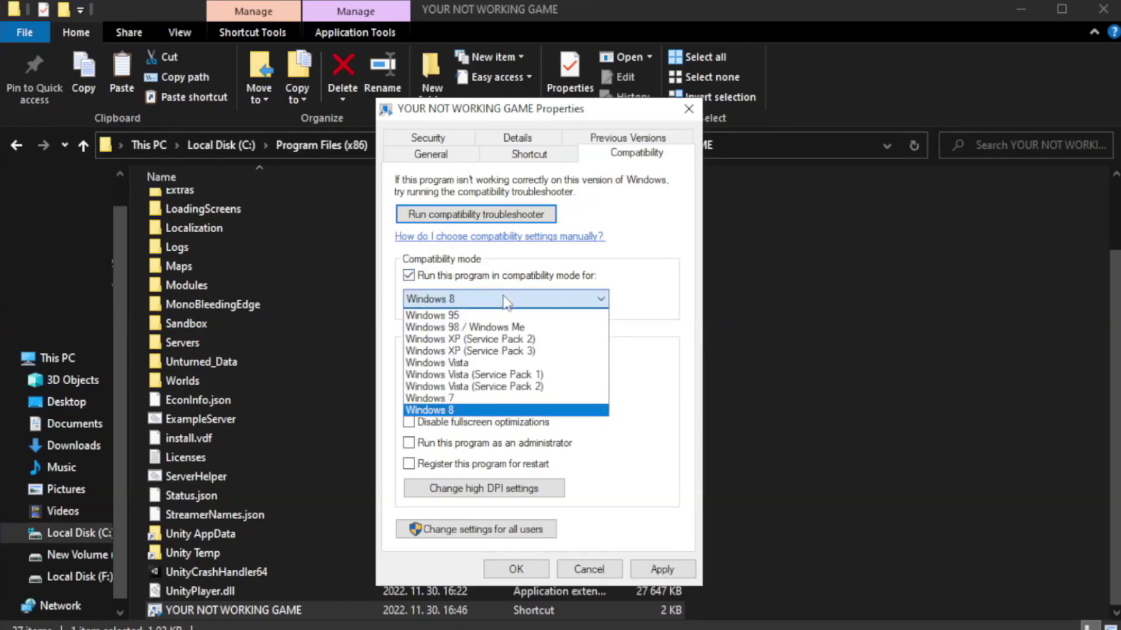
{"action": "left_click", "coordinate": [475, 411]}
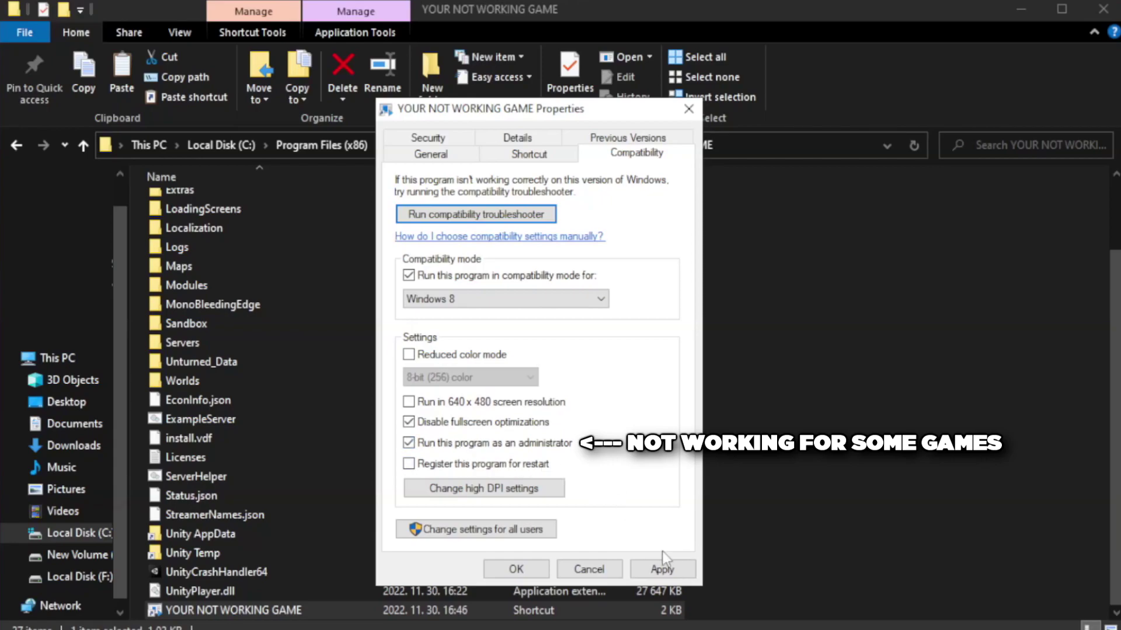
{"action": "left_click", "coordinate": [662, 569]}
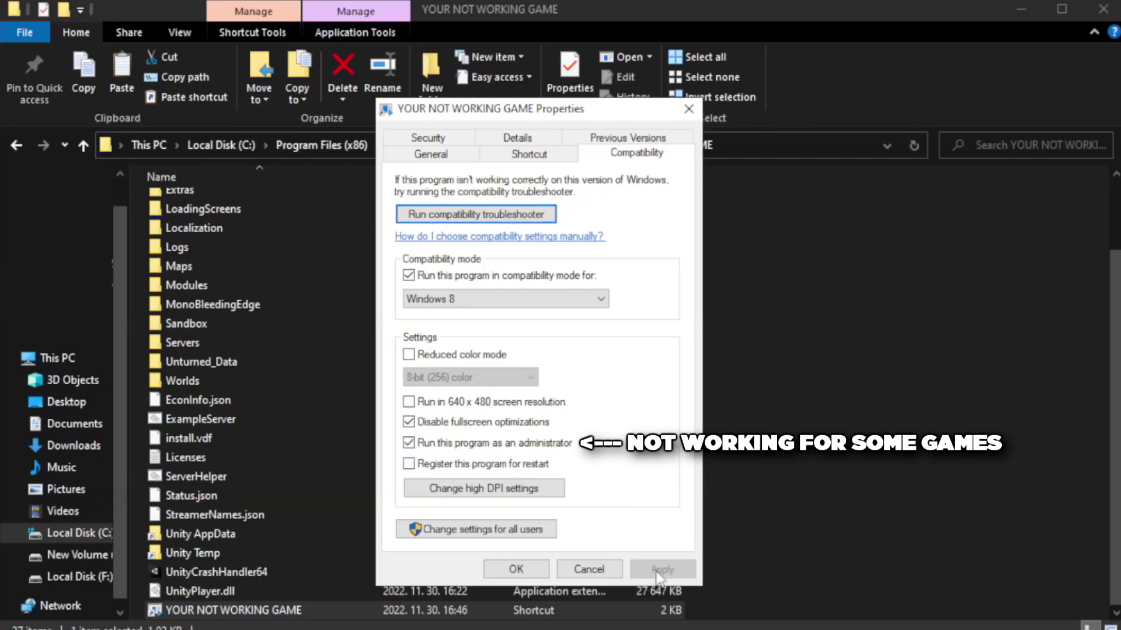
{"action": "left_click", "coordinate": [513, 571]}
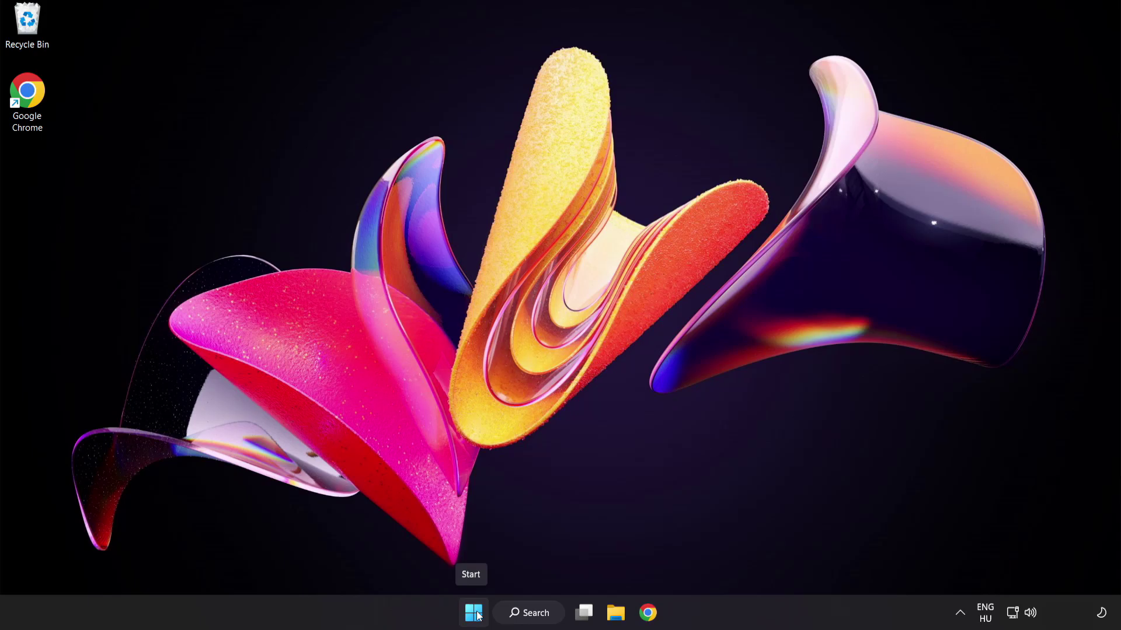
Open Task Manager and show the list of startup apps.
{"action": "right_click", "coordinate": [477, 616]}
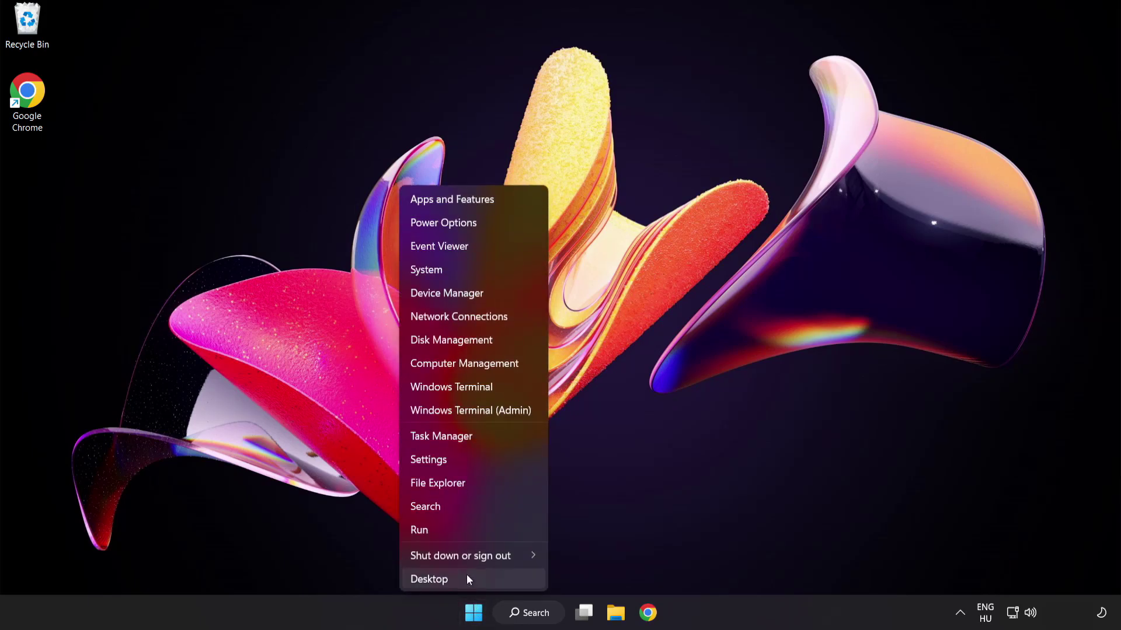
{"action": "left_click", "coordinate": [484, 435]}
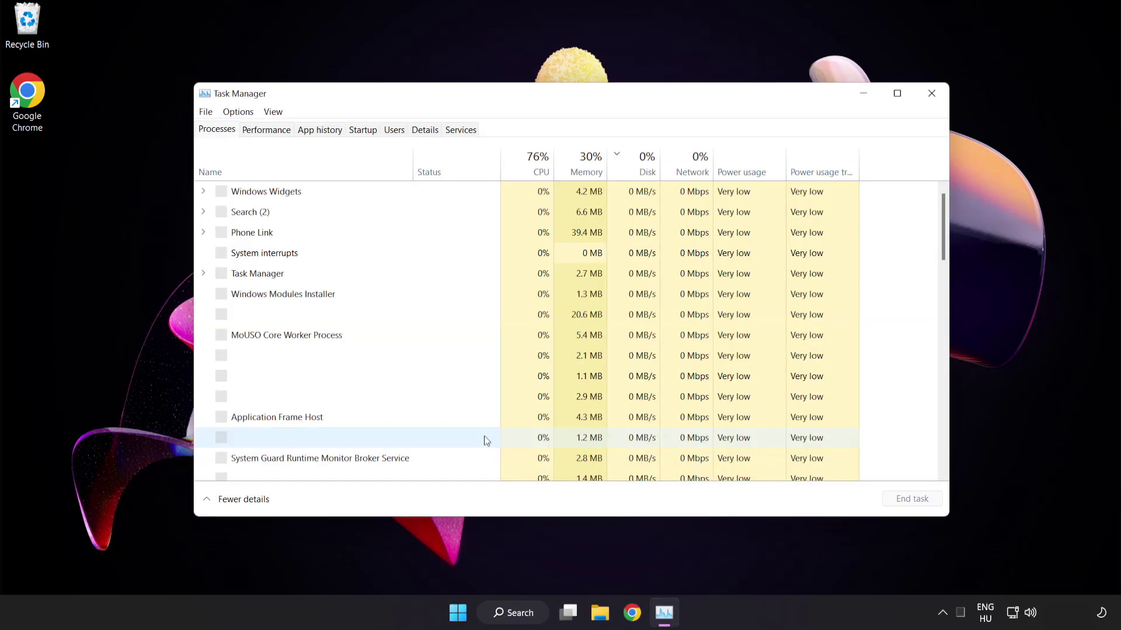
{"action": "left_click", "coordinate": [368, 130]}
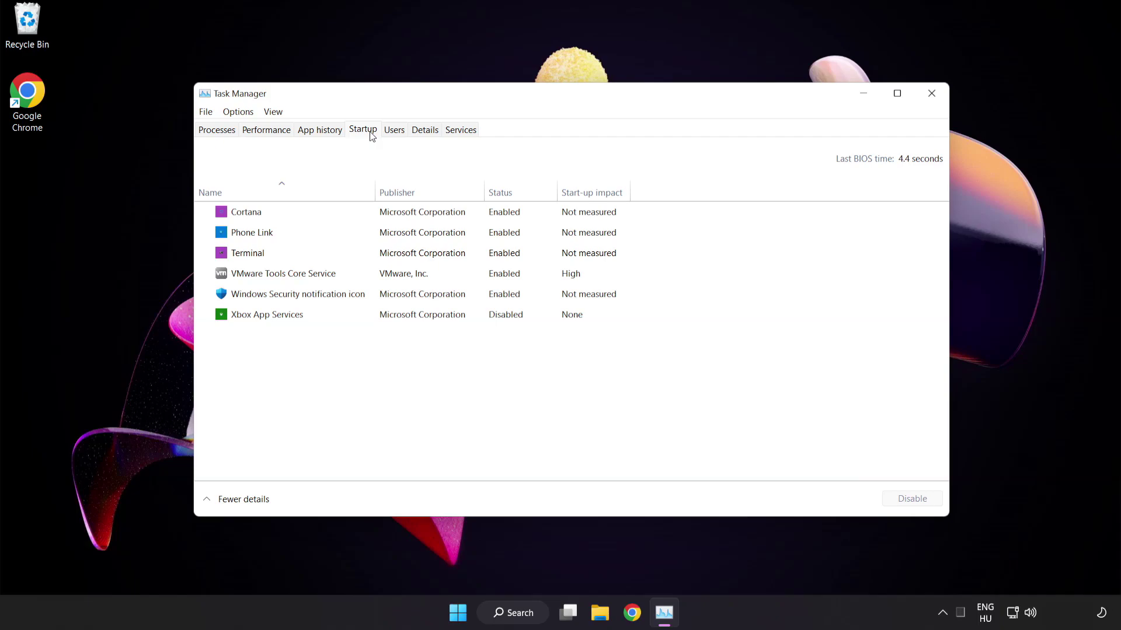
Disable Cortana, Phone Link, Terminal and Windows Security notification icon as startup apps, and close Task Manager.
{"action": "left_click", "coordinate": [372, 216]}
{"action": "left_click", "coordinate": [918, 504]}
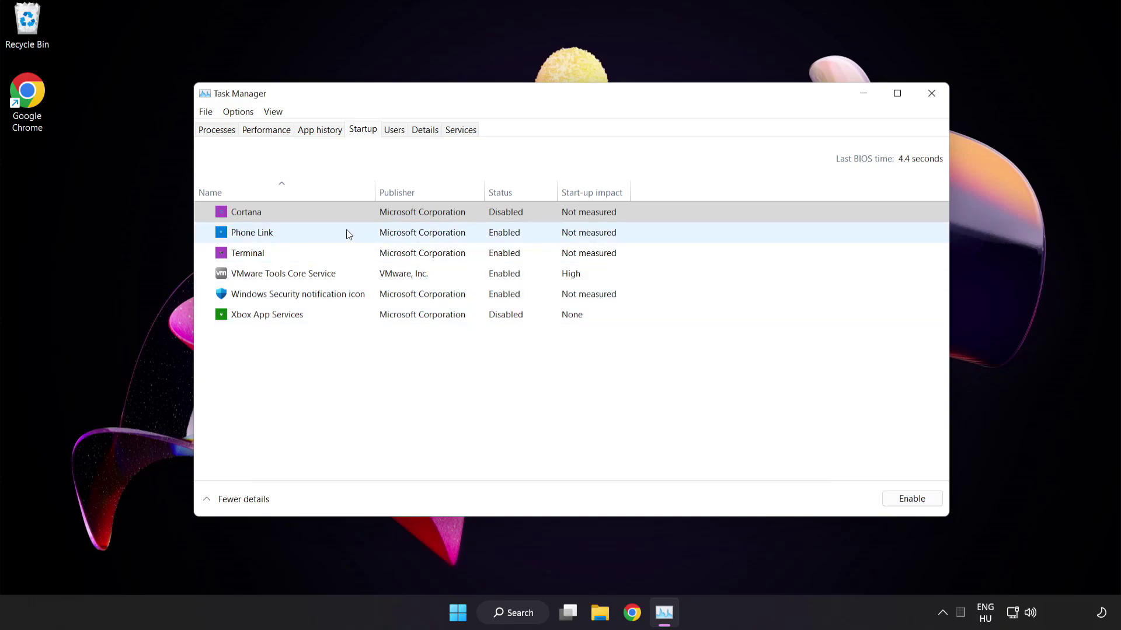
{"action": "left_click", "coordinate": [346, 231]}
{"action": "left_click", "coordinate": [907, 501]}
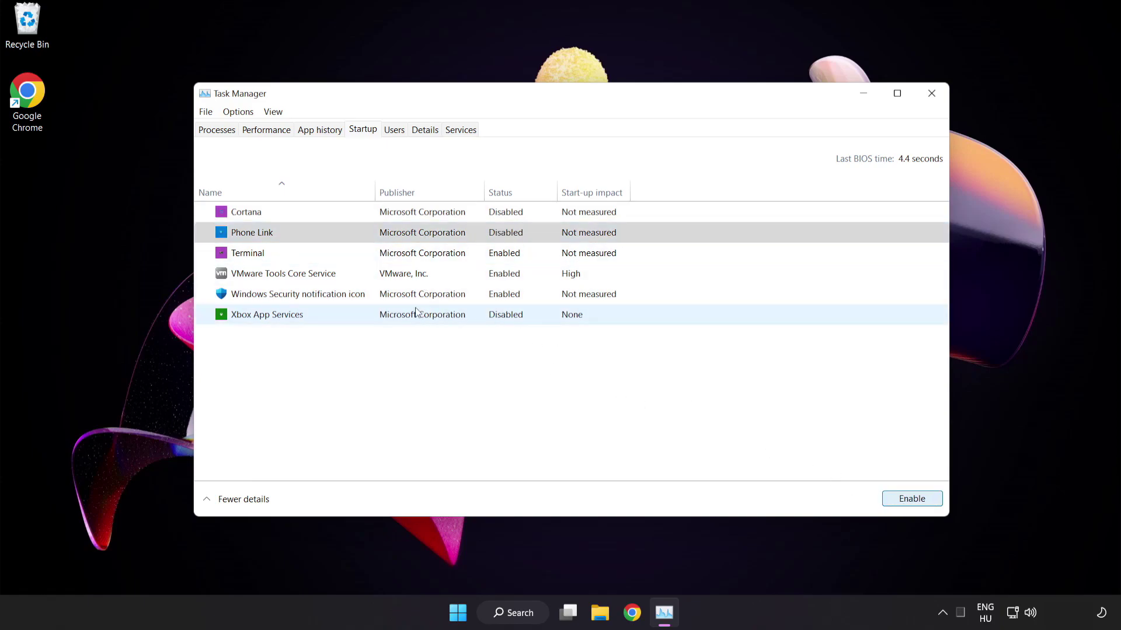
{"action": "left_click", "coordinate": [355, 254]}
{"action": "left_click", "coordinate": [894, 499]}
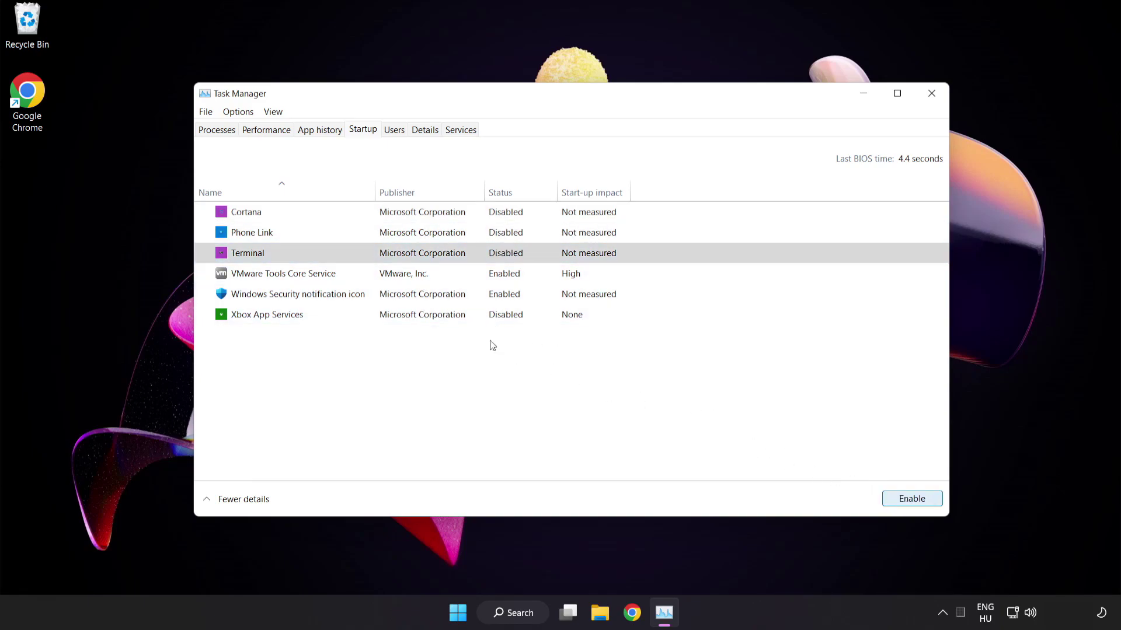
{"action": "left_click", "coordinate": [390, 298]}
{"action": "left_click", "coordinate": [903, 503]}
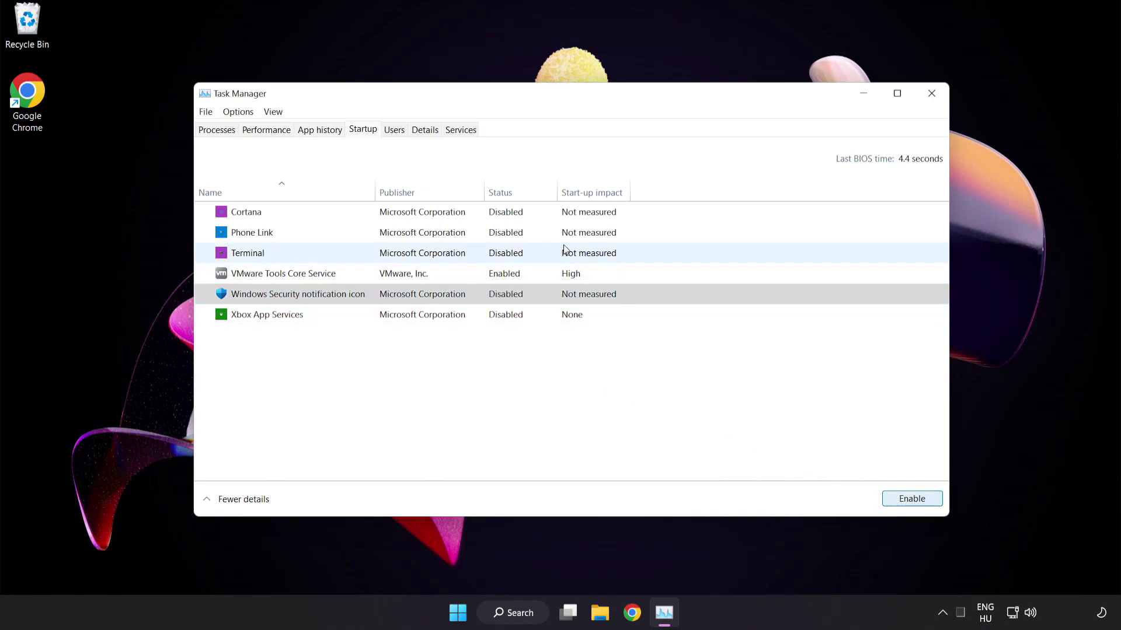
{"action": "left_click", "coordinate": [931, 95]}
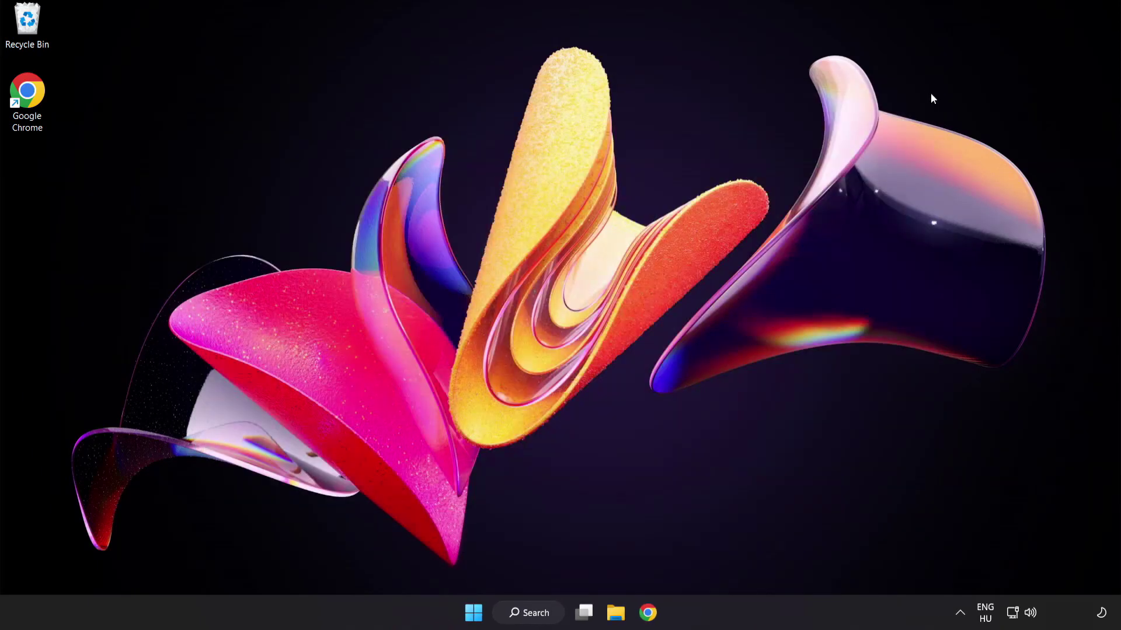
Switch to Chrome and download the DirectX End-User Runtime Web Installer from the Microsoft Download Center.
{"action": "left_click", "coordinate": [647, 613]}
{"action": "left_click", "coordinate": [366, 38]}
{"action": "left_click", "coordinate": [451, 31]}
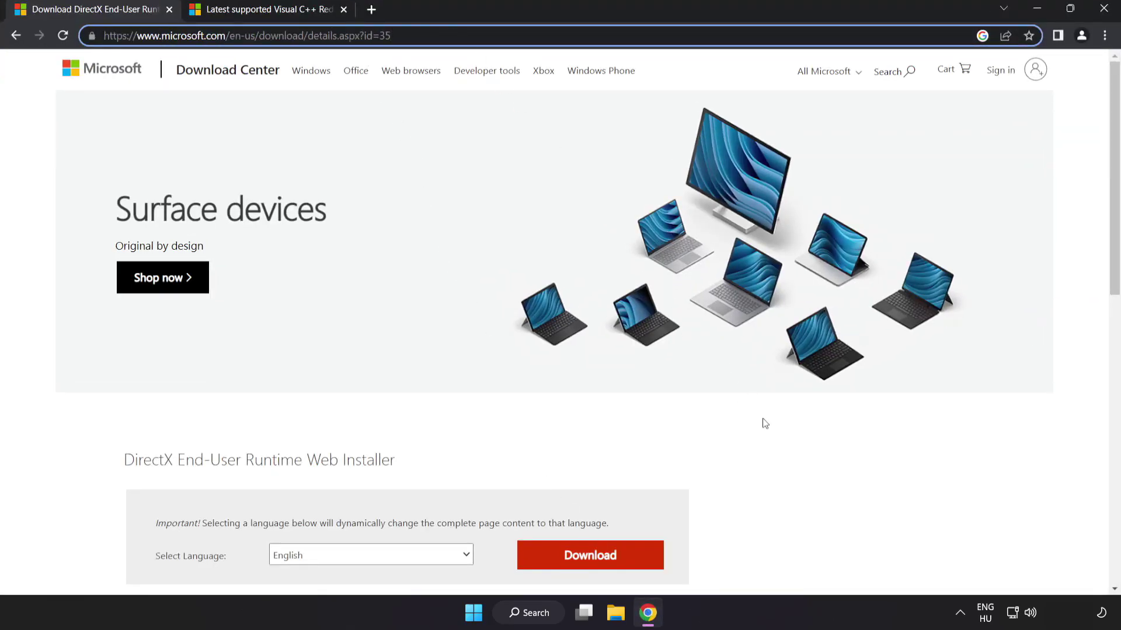
{"action": "left_click", "coordinate": [783, 475]}
{"action": "scroll", "coordinate": [662, 411], "scroll_direction": "down", "scroll_amount": 3}
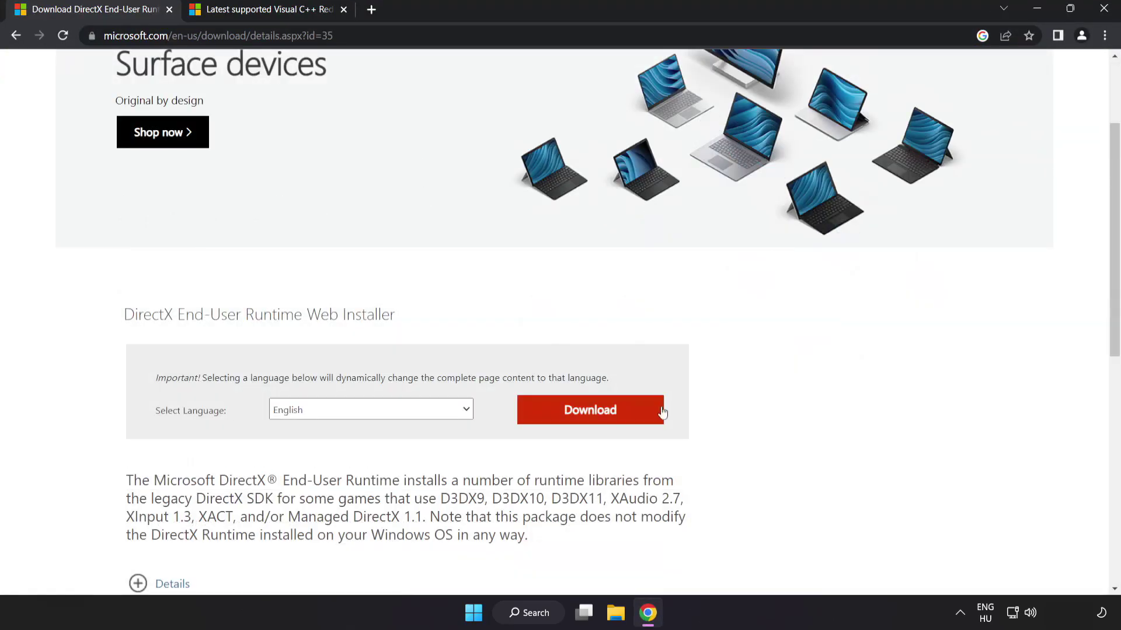
{"action": "left_click", "coordinate": [604, 422]}
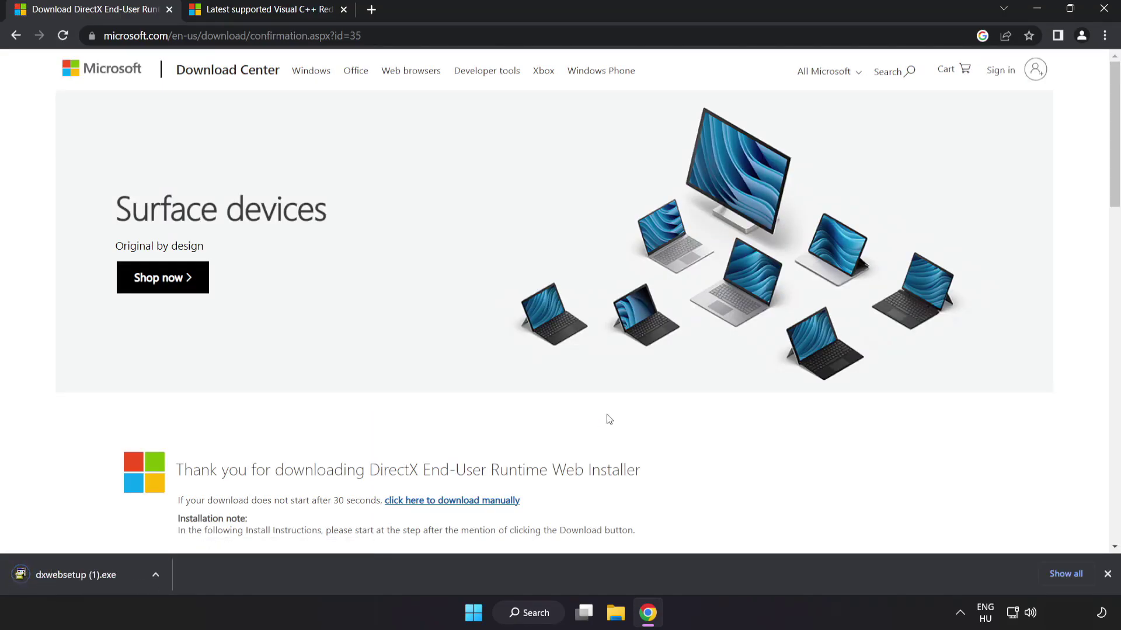
Run the downloaded DirectX web installer, accept the license agreement, and complete the setup without the Bing Bar.
{"action": "left_click", "coordinate": [86, 574]}
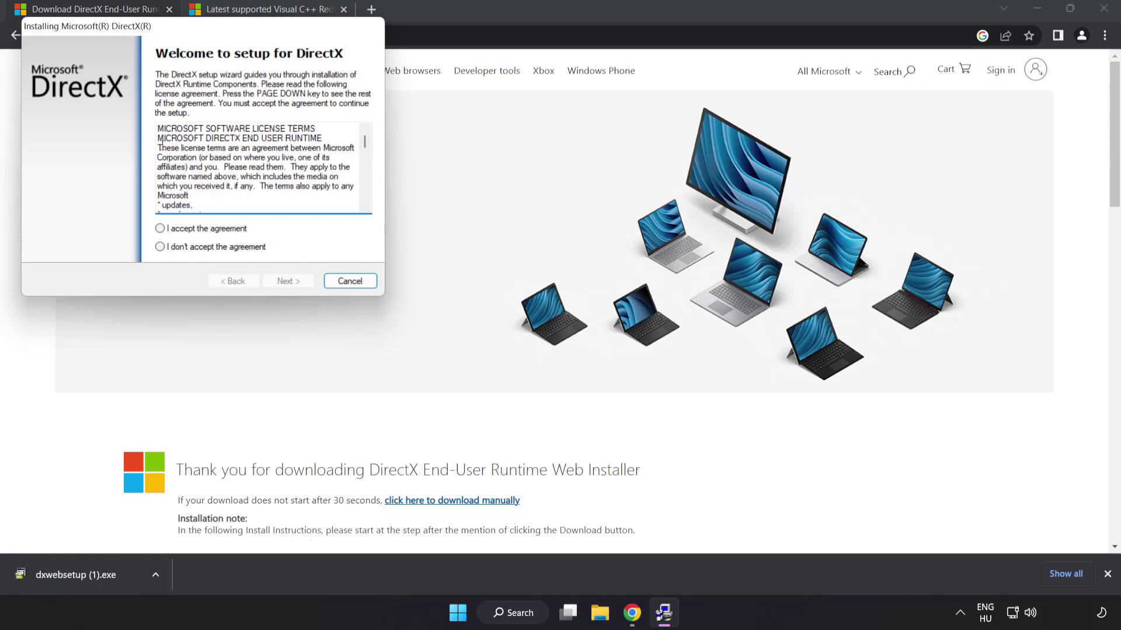
{"action": "left_click_drag", "start_coordinate": [168, 28], "coordinate": [512, 148]}
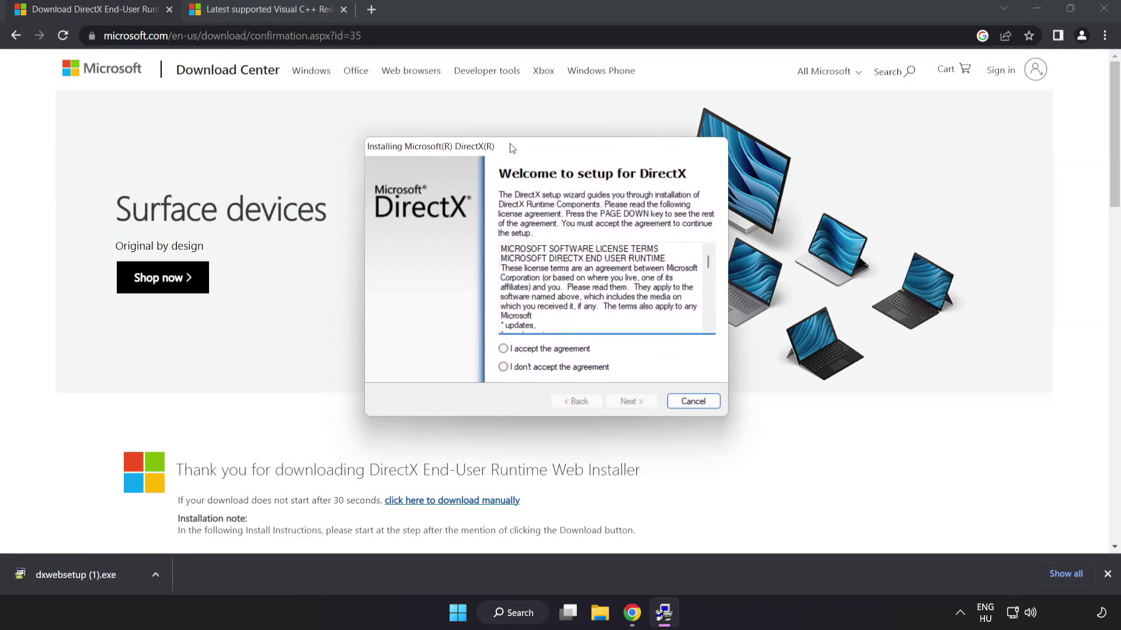
{"action": "scroll", "coordinate": [707, 271], "scroll_direction": "down", "scroll_amount": 15}
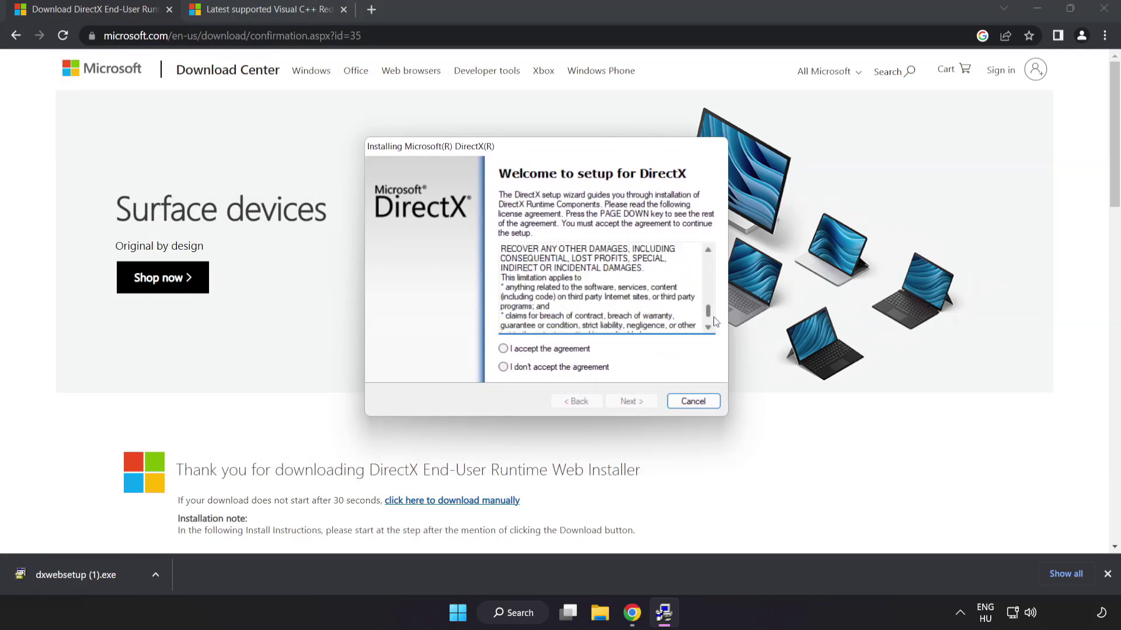
{"action": "left_click", "coordinate": [523, 350]}
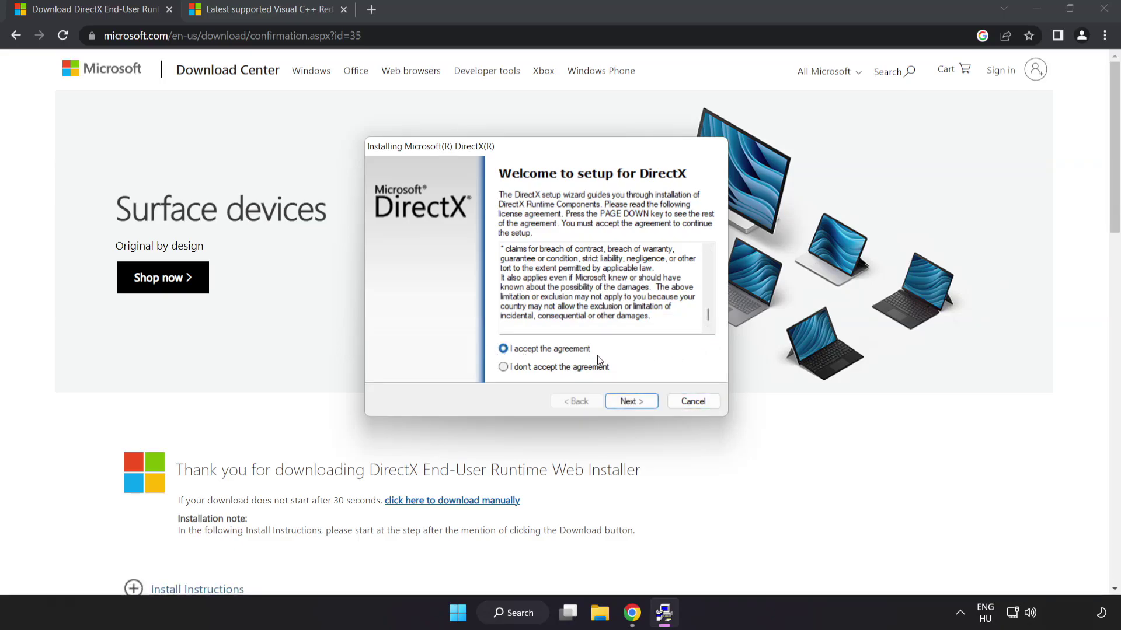
{"action": "left_click", "coordinate": [631, 403]}
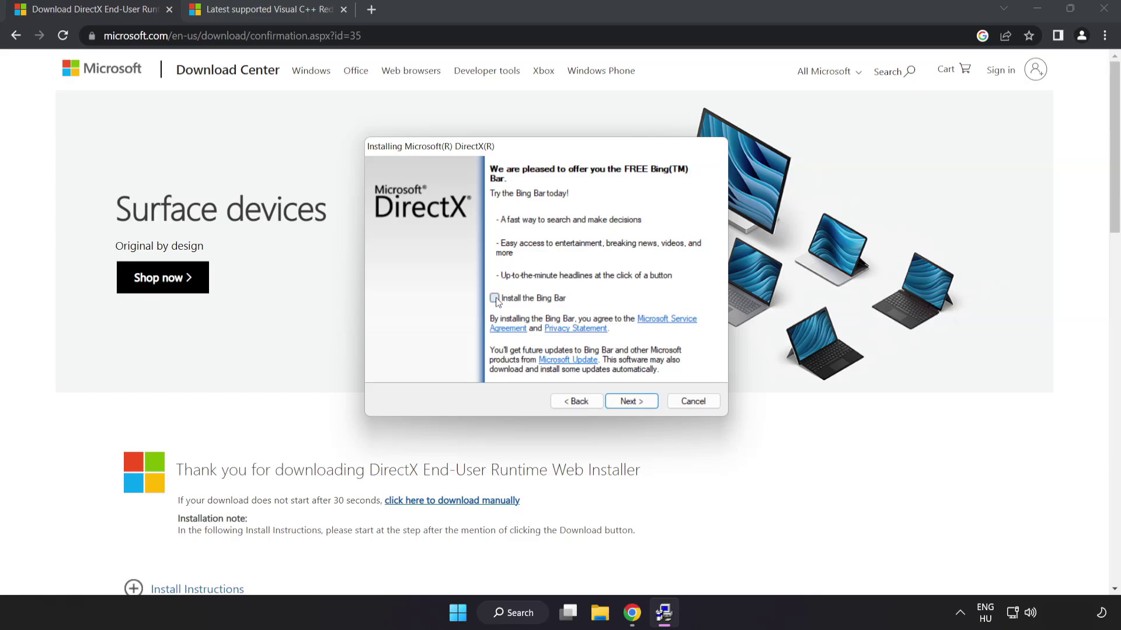
{"action": "left_click", "coordinate": [635, 402]}
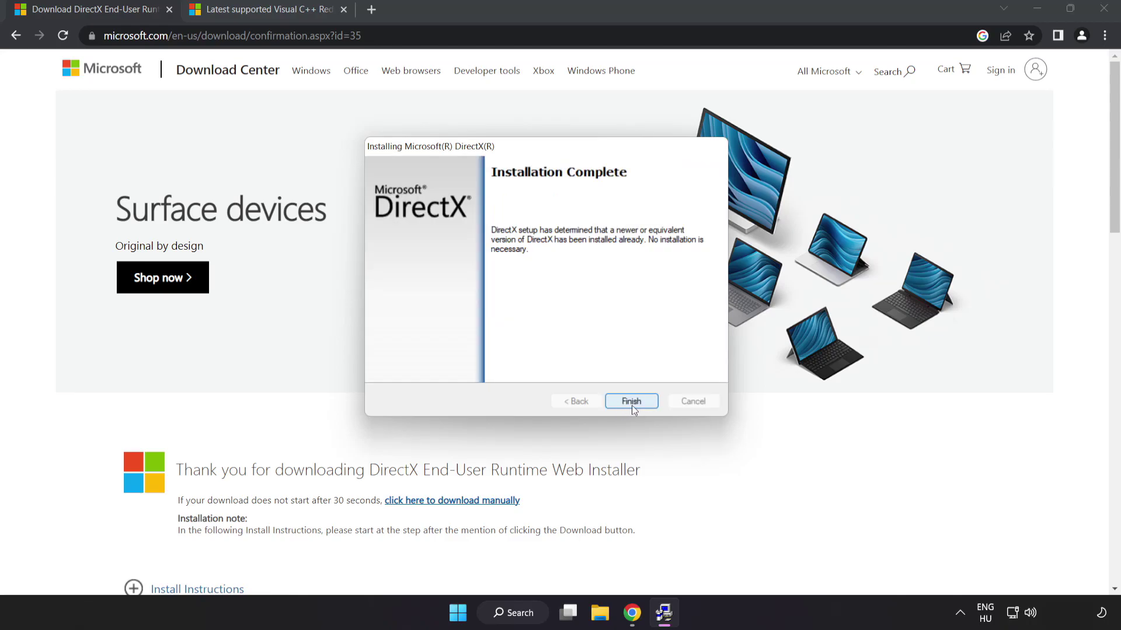
{"action": "left_click", "coordinate": [631, 402]}
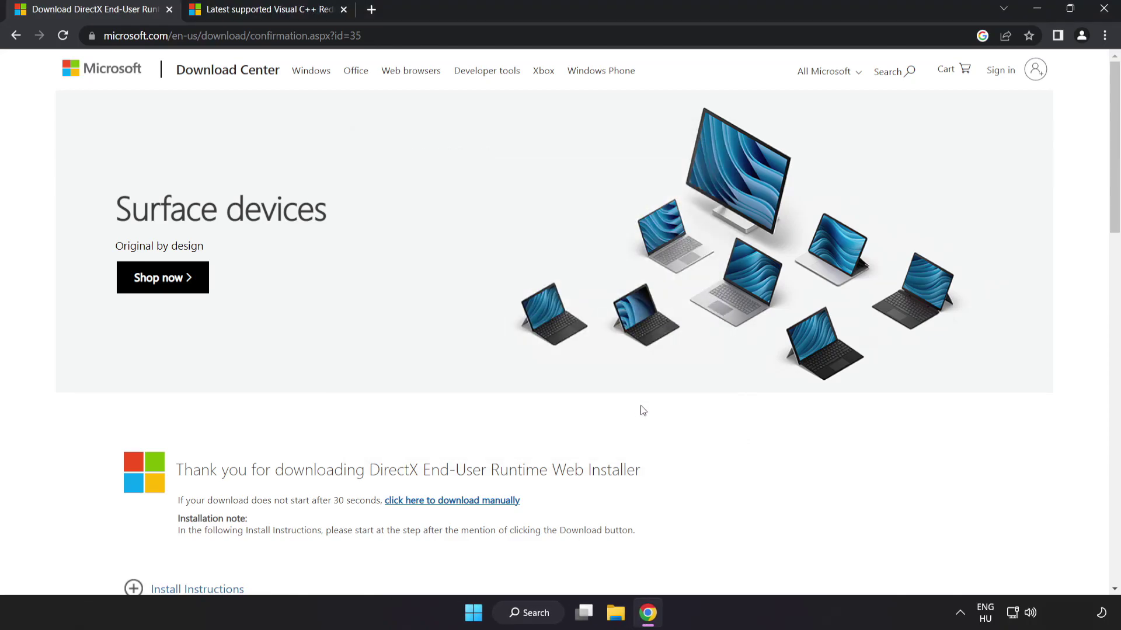
Close the DirectX page and download the ARM64, X86 and X64 Visual C++ 2015–2022 redistributables from the Microsoft Learn article.
{"action": "left_click", "coordinate": [169, 9]}
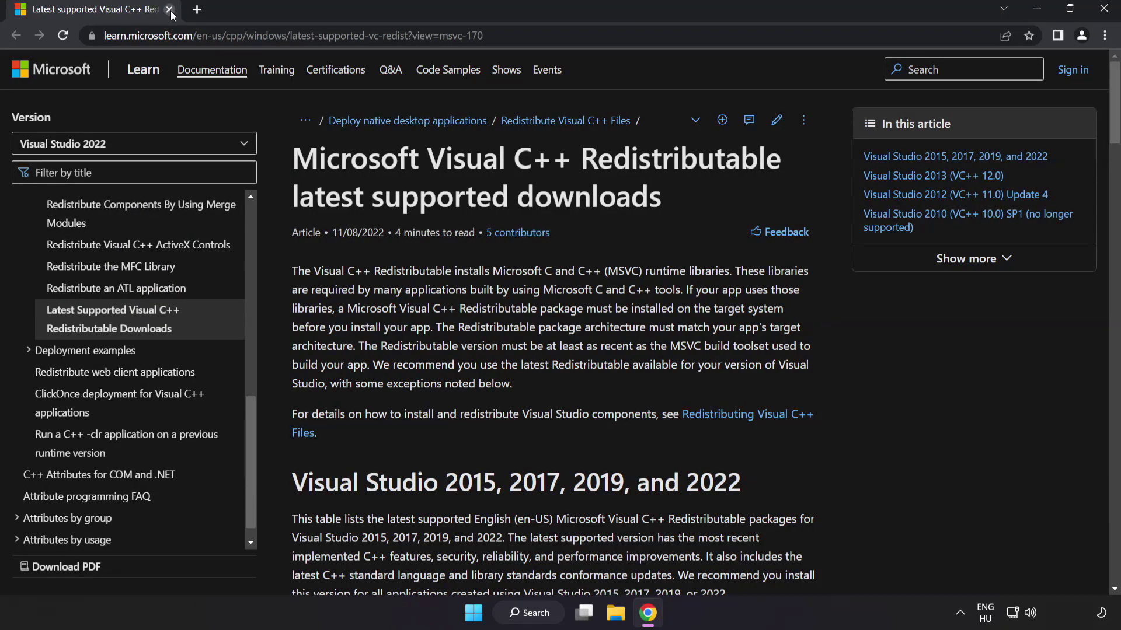
{"action": "left_click", "coordinate": [496, 36]}
{"action": "left_click", "coordinate": [555, 36]}
{"action": "left_click", "coordinate": [560, 173]}
{"action": "left_click_drag", "start_coordinate": [1113, 109], "coordinate": [1107, 164]}
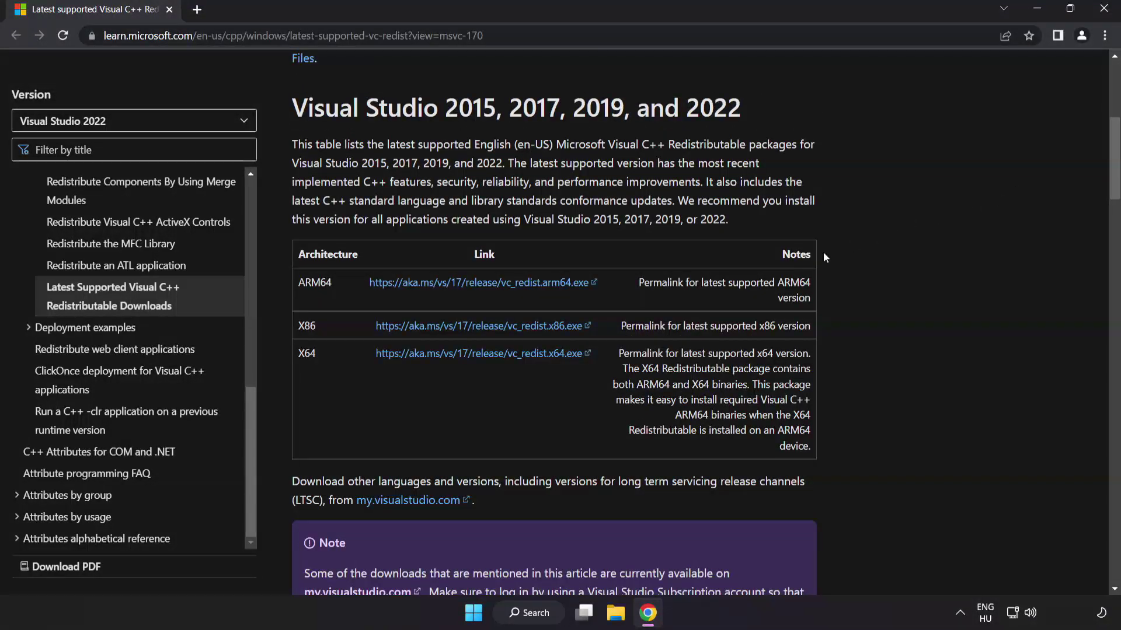
{"action": "left_click", "coordinate": [461, 282]}
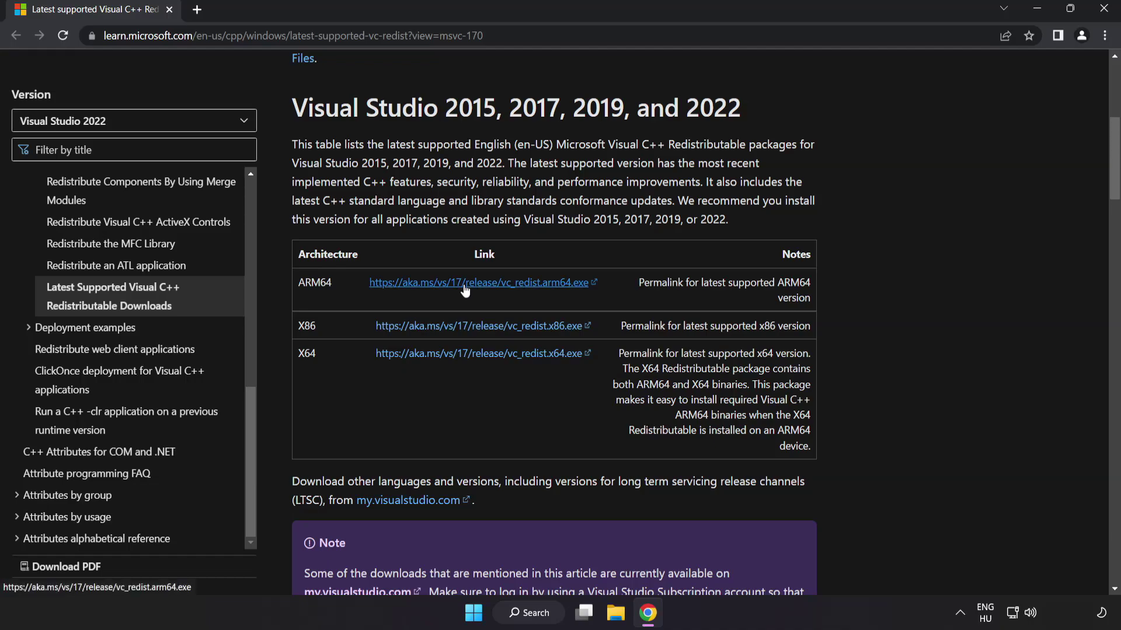
{"action": "left_click", "coordinate": [476, 326]}
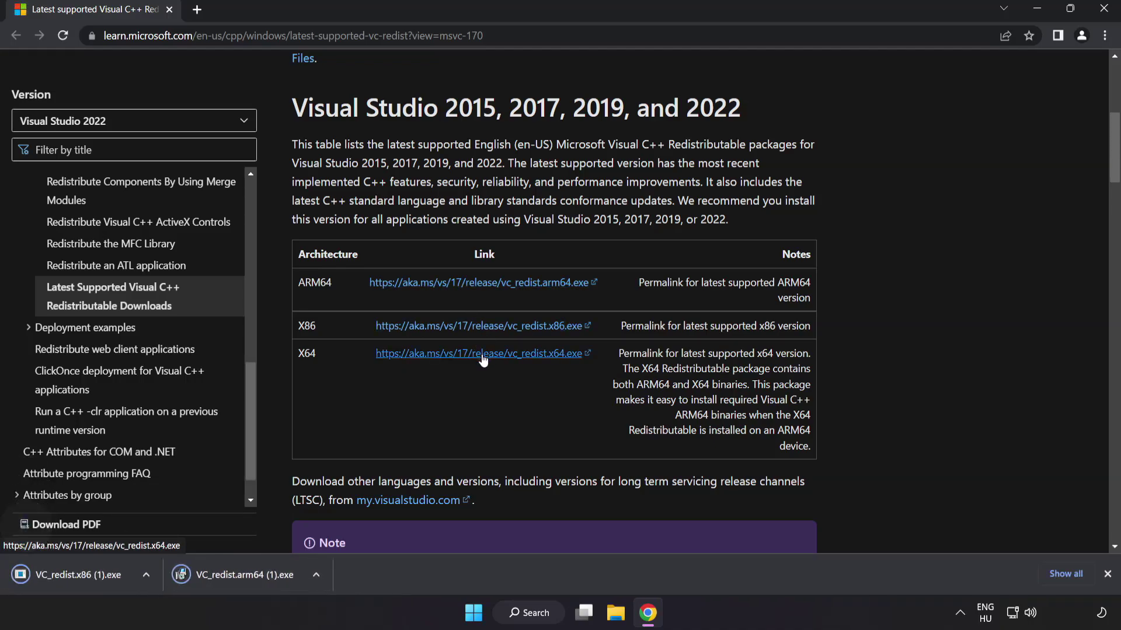
{"action": "left_click", "coordinate": [483, 356]}
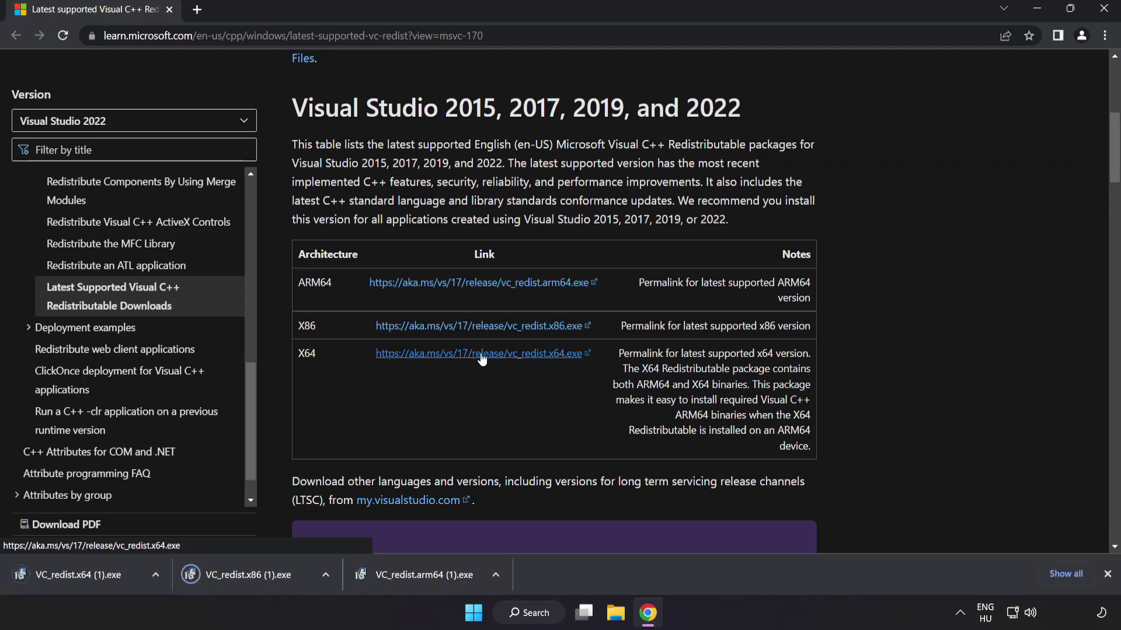
Try to install the Arm64 Visual C++ 2022 Redistributable, agreeing to its license terms, and close its installer.
{"action": "left_click", "coordinate": [420, 576]}
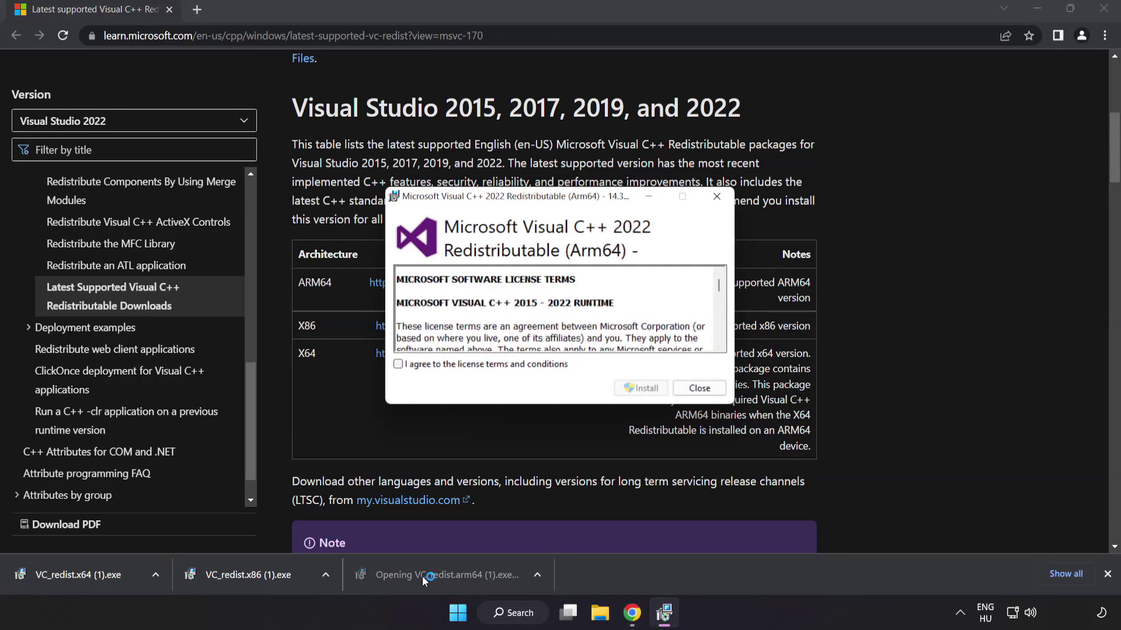
{"action": "left_click_drag", "start_coordinate": [720, 286], "coordinate": [717, 342]}
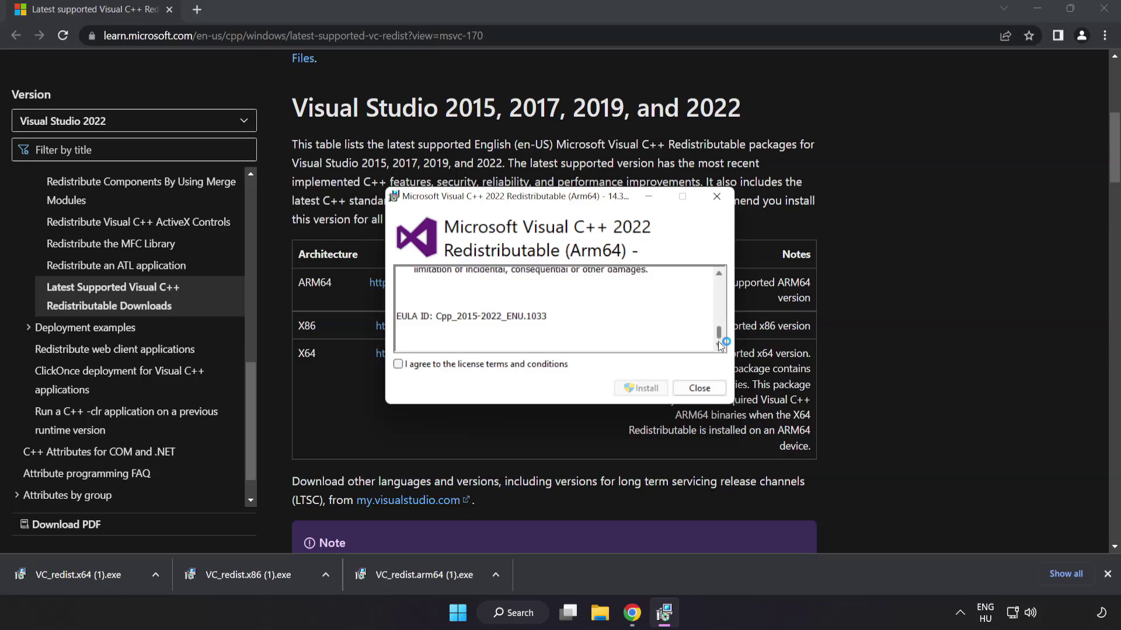
{"action": "left_click", "coordinate": [398, 364]}
{"action": "left_click", "coordinate": [640, 388]}
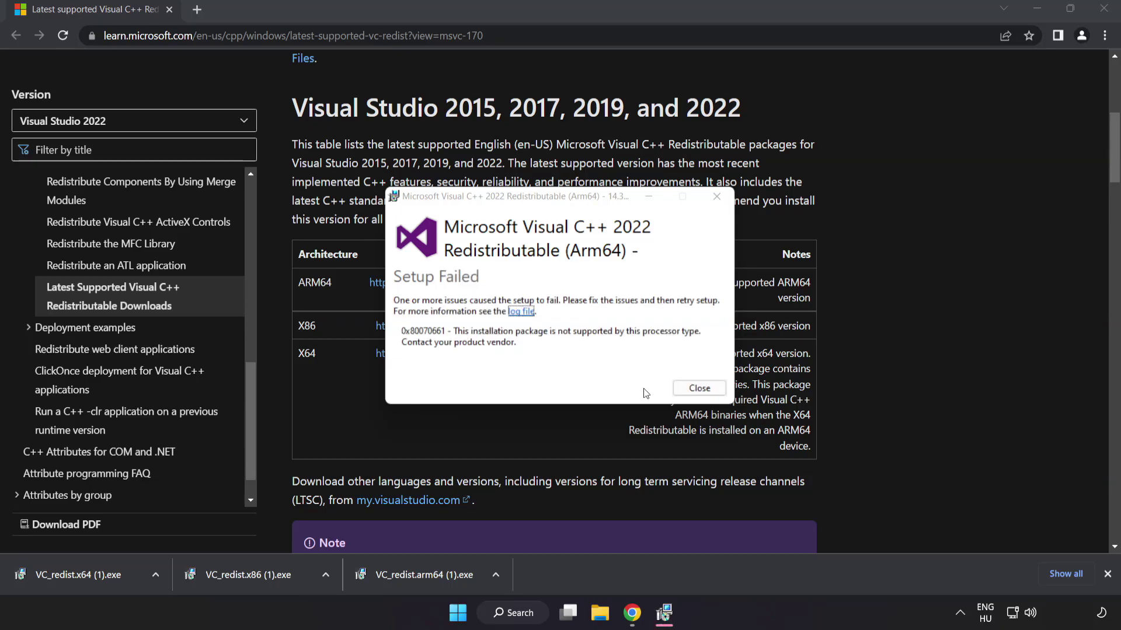
{"action": "left_click", "coordinate": [699, 389]}
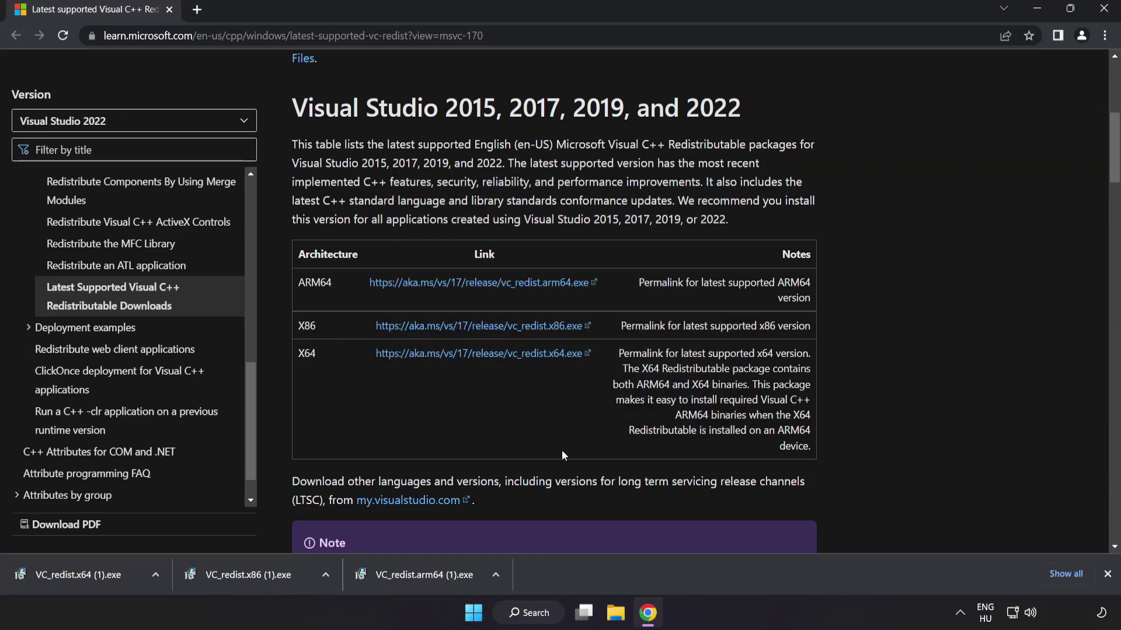
Launch the downloaded VC_redist.x86 installer.
{"action": "left_click", "coordinate": [252, 576]}
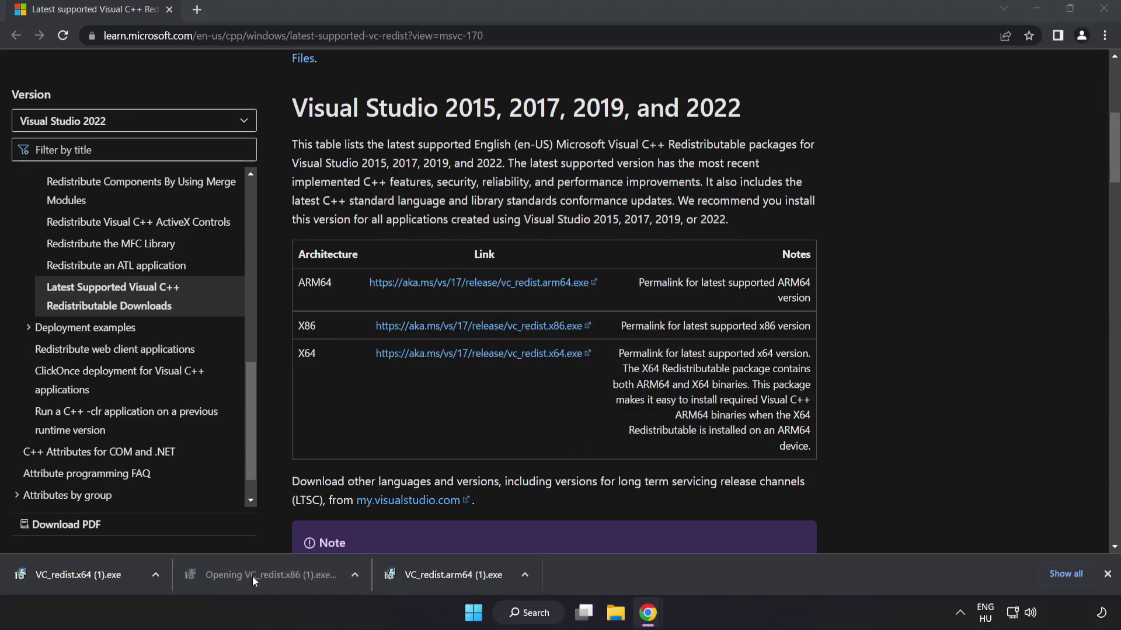